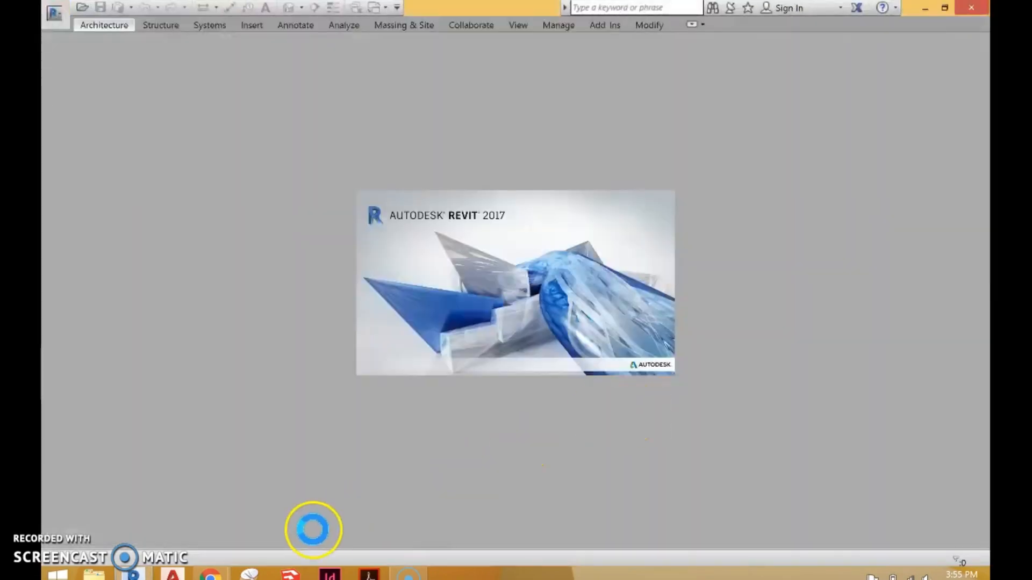
Step: Switch to the Google Docs lesson document and examine the Revit Window Terms diagram at a larger zoom
{"action": "mouse_move", "coordinate": [218, 576]}
{"action": "left_click", "coordinate": [426, 525]}
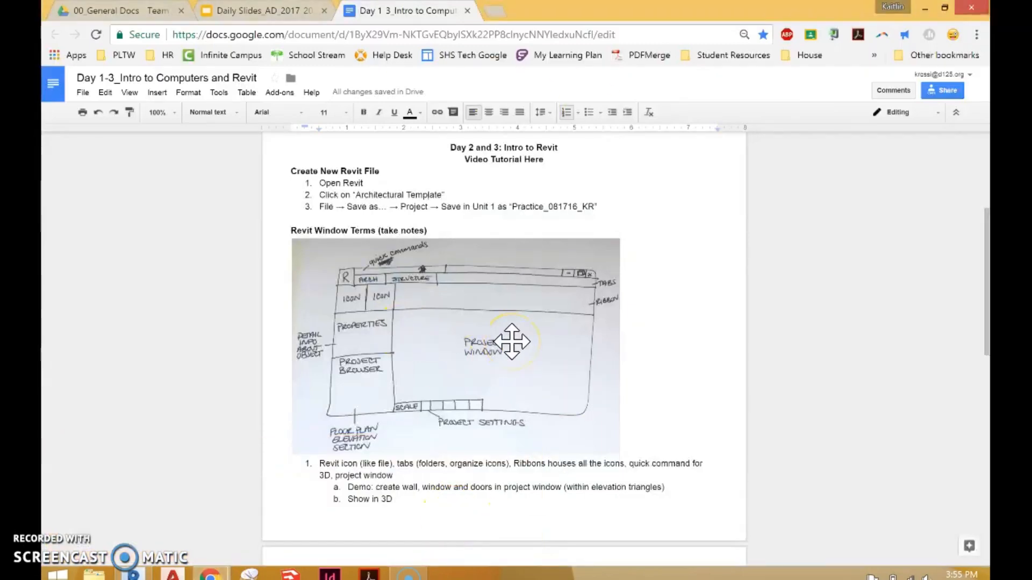
{"action": "key", "text": "ctrl+plus"}
{"action": "key", "text": "ctrl+plus"}
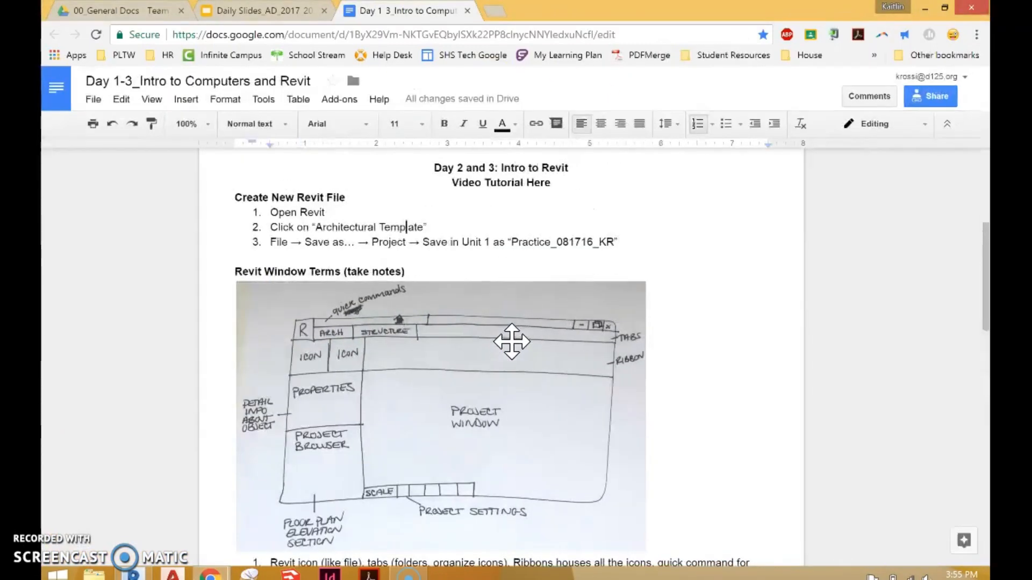
{"action": "key", "text": "ctrl+plus"}
{"action": "key", "text": "ctrl+plus"}
{"action": "scroll", "coordinate": [502, 340], "scroll_direction": "down", "scroll_amount": 3}
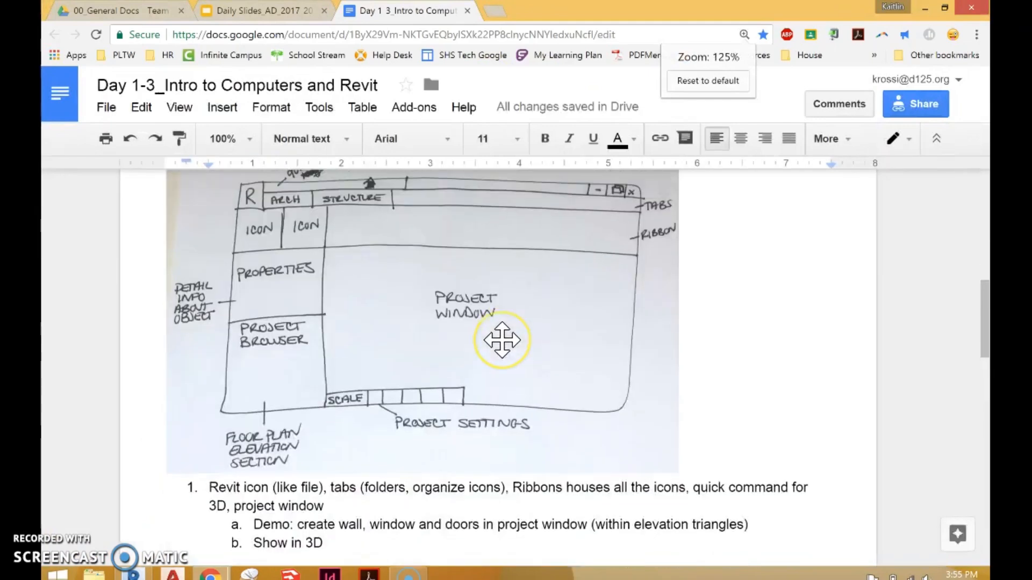
{"action": "scroll", "coordinate": [501, 340], "scroll_direction": "up", "scroll_amount": 1}
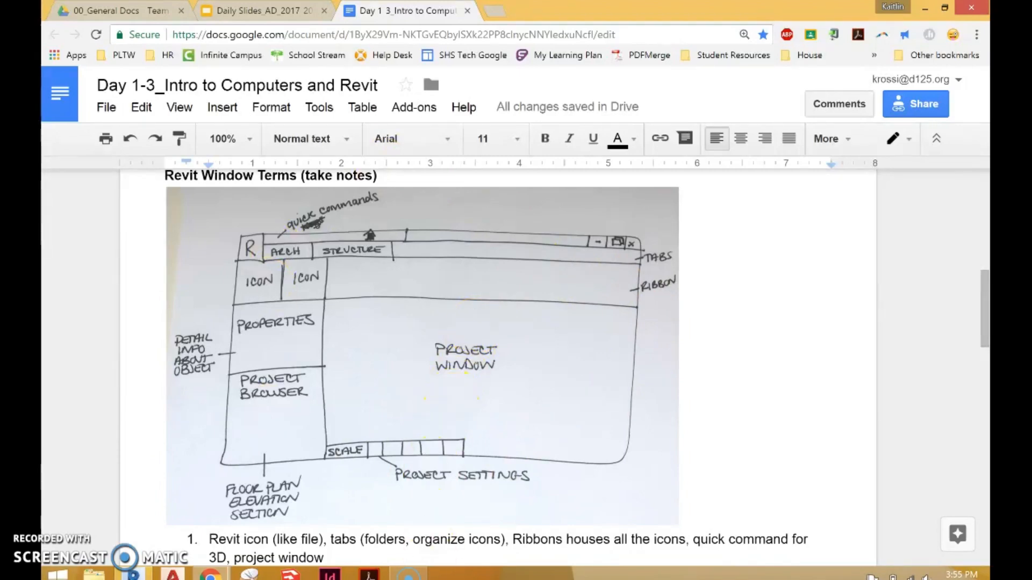
{"action": "mouse_move", "coordinate": [414, 577]}
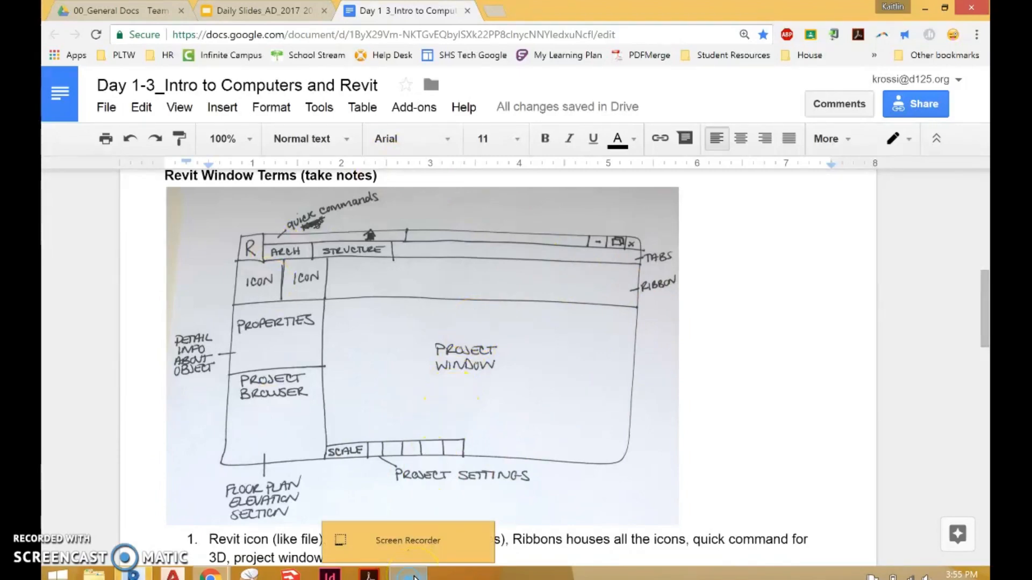
{"action": "key", "text": "ctrl+minus"}
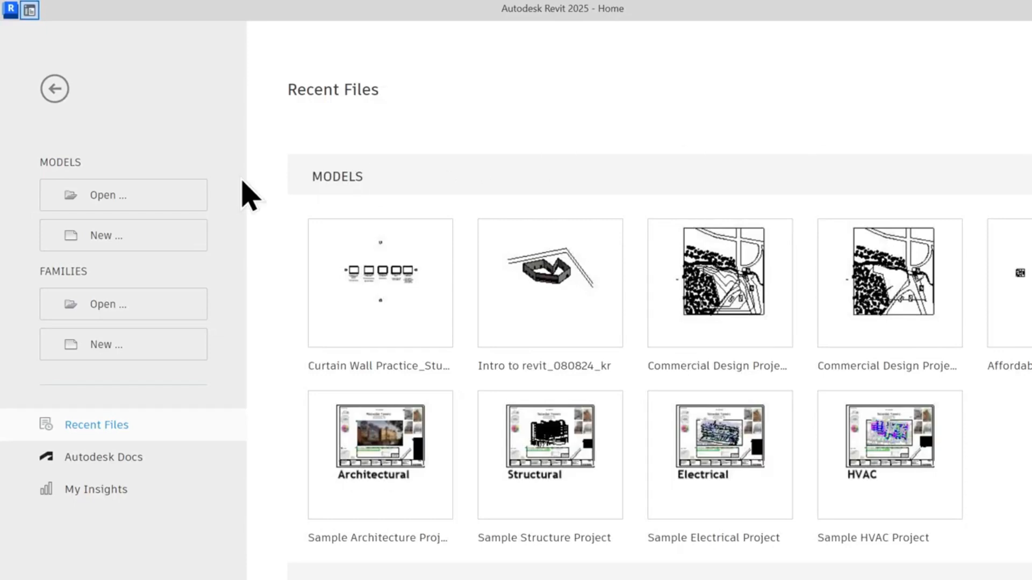
Step: Create a new Revit project from the English-Imperial template file default.rte
{"action": "left_click", "coordinate": [110, 242]}
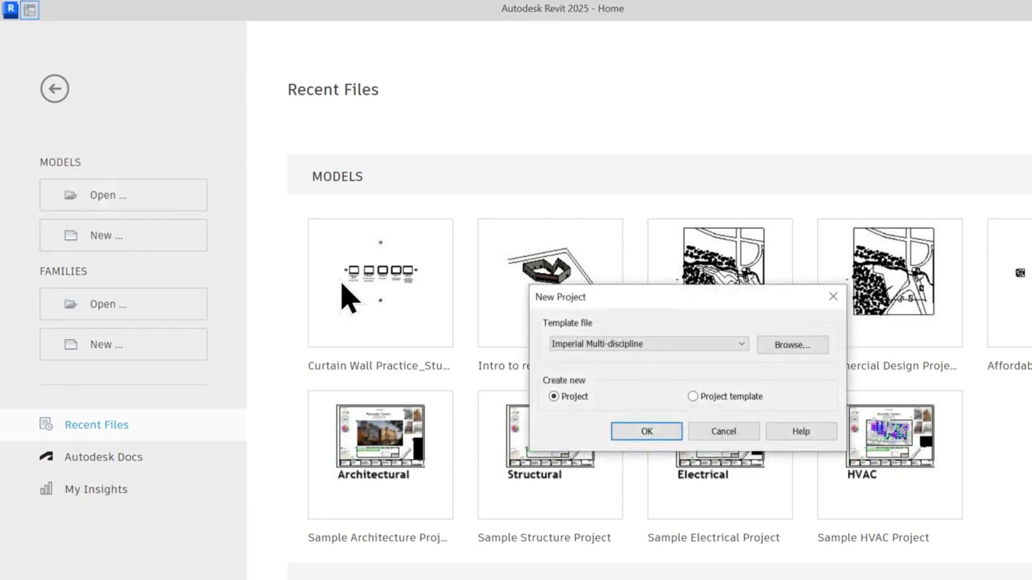
{"action": "left_click", "coordinate": [817, 352]}
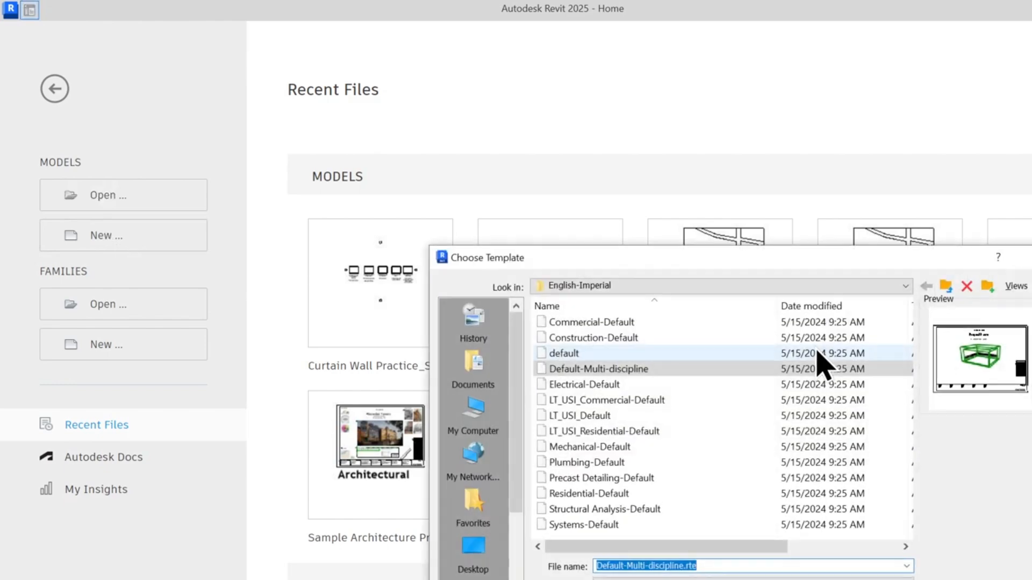
{"action": "left_click", "coordinate": [604, 355]}
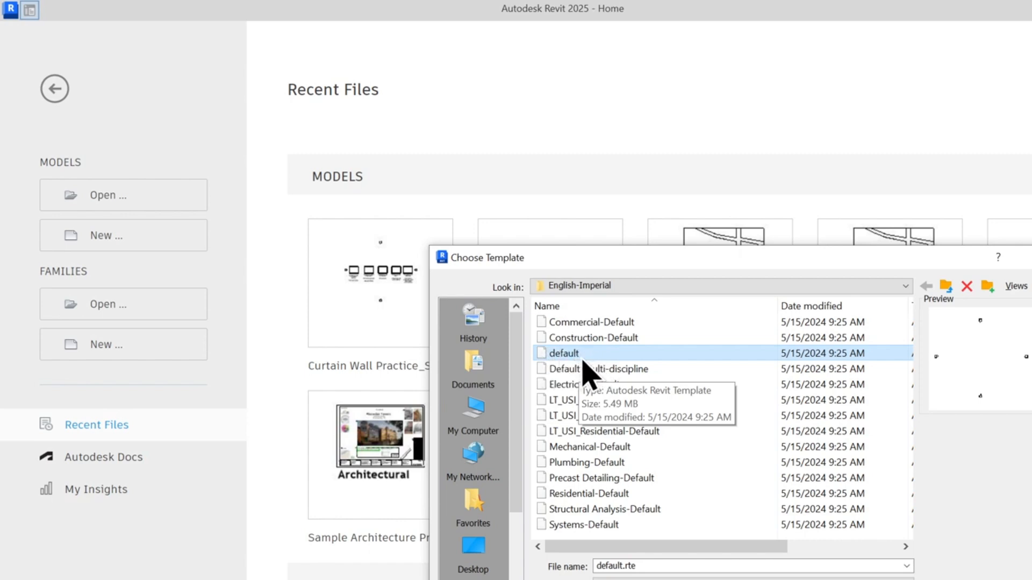
{"action": "left_click", "coordinate": [962, 579]}
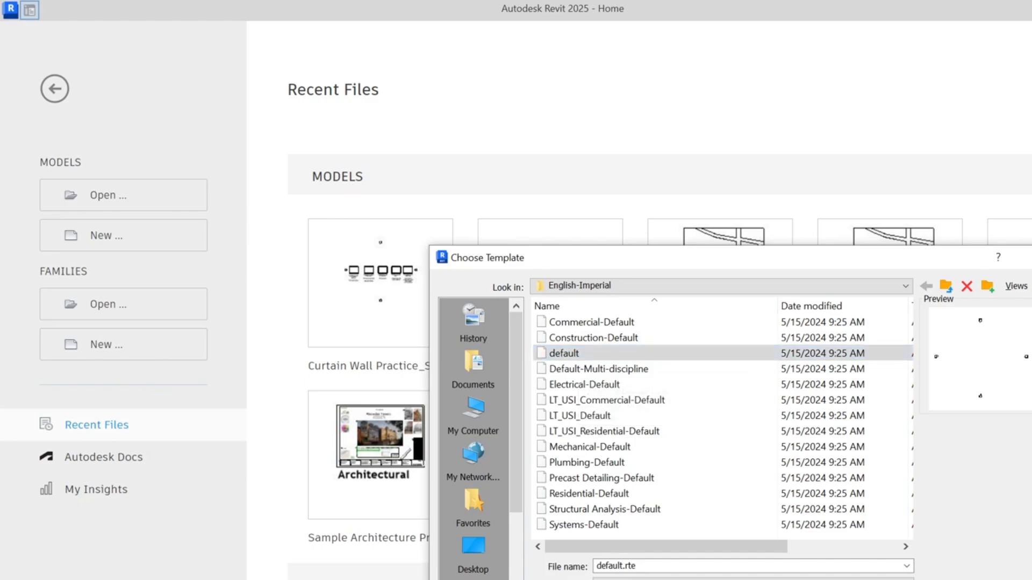
{"action": "left_click", "coordinate": [652, 433]}
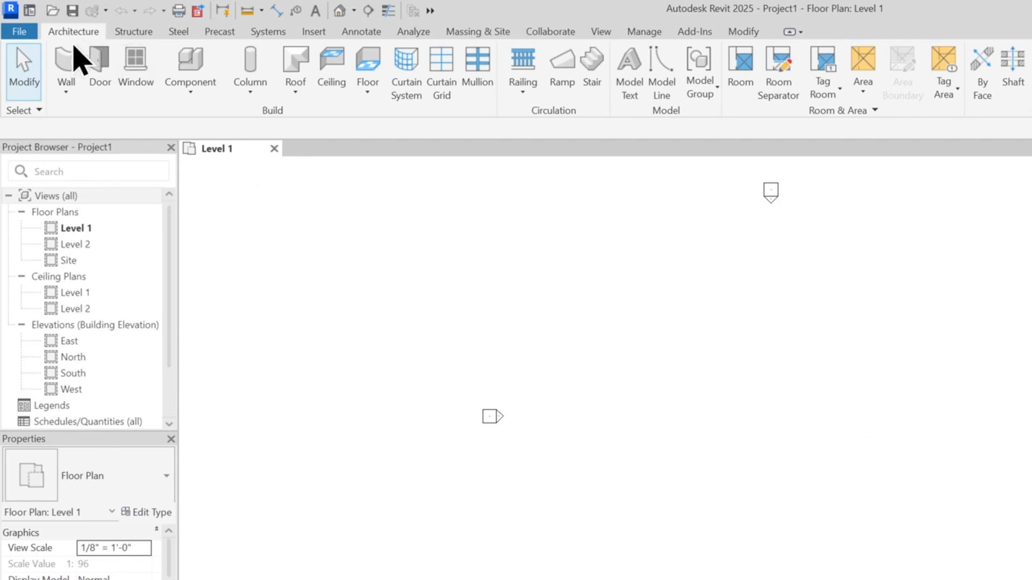
Step: Save the project as a Revit project file named "intro to revit_080924_KR" on the Desktop
{"action": "left_click", "coordinate": [20, 33]}
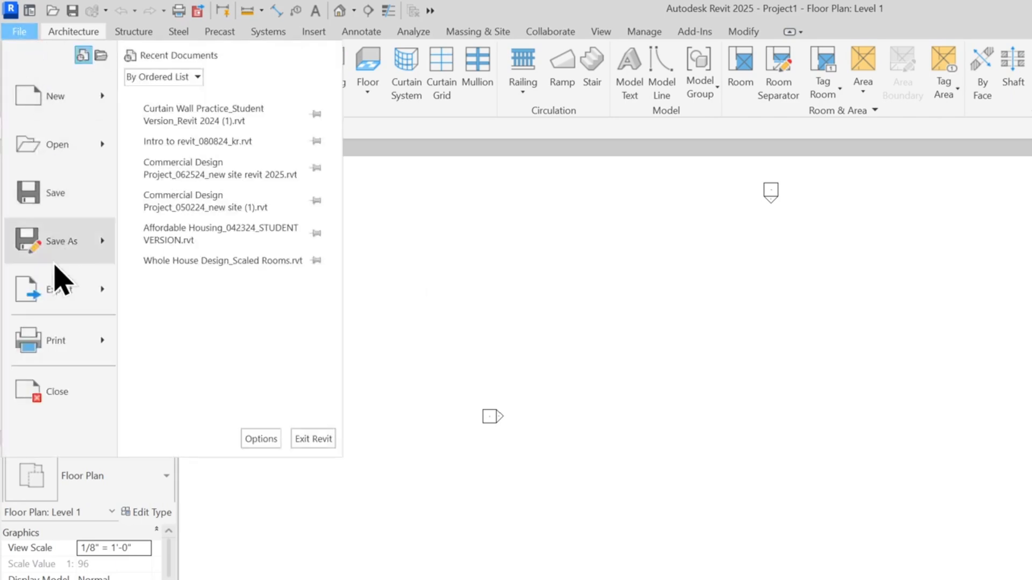
{"action": "mouse_move", "coordinate": [52, 263]}
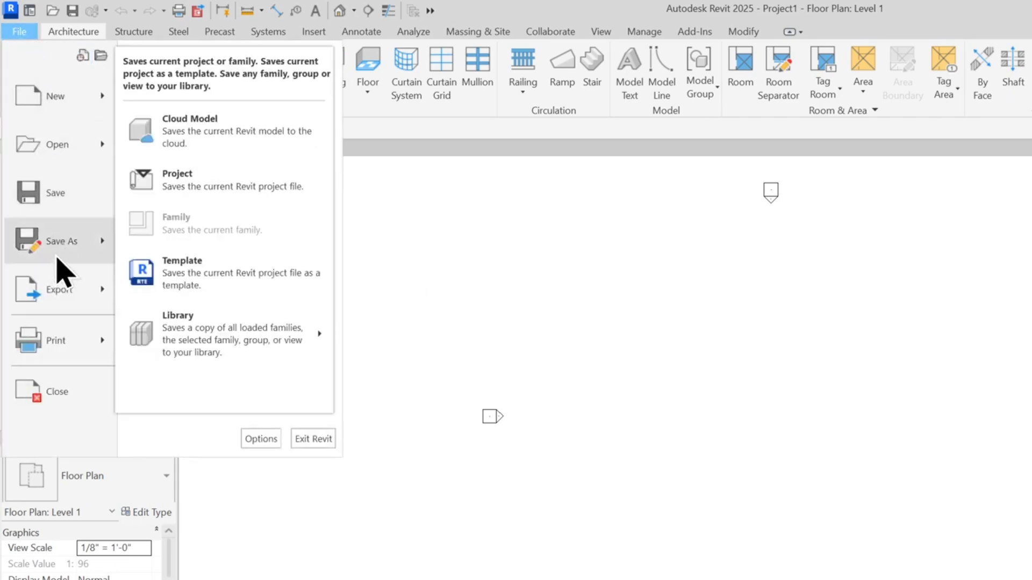
{"action": "left_click", "coordinate": [218, 192]}
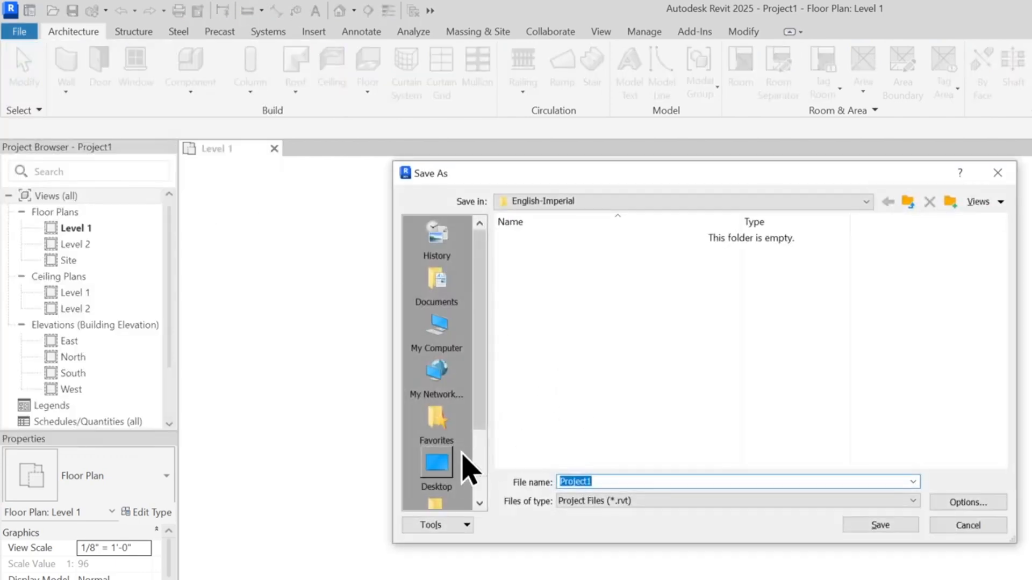
{"action": "left_click", "coordinate": [436, 466]}
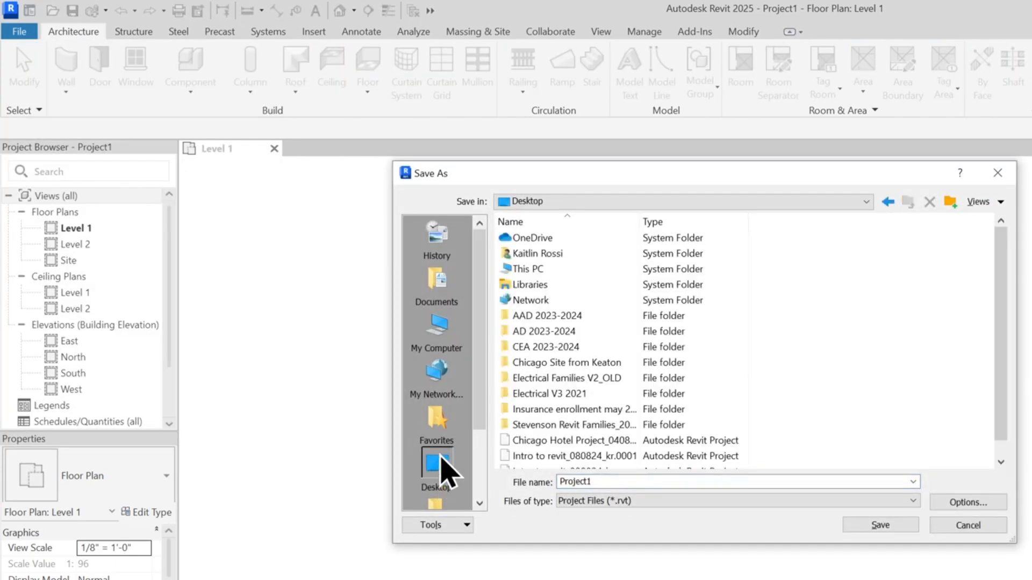
{"action": "double_click", "coordinate": [610, 481]}
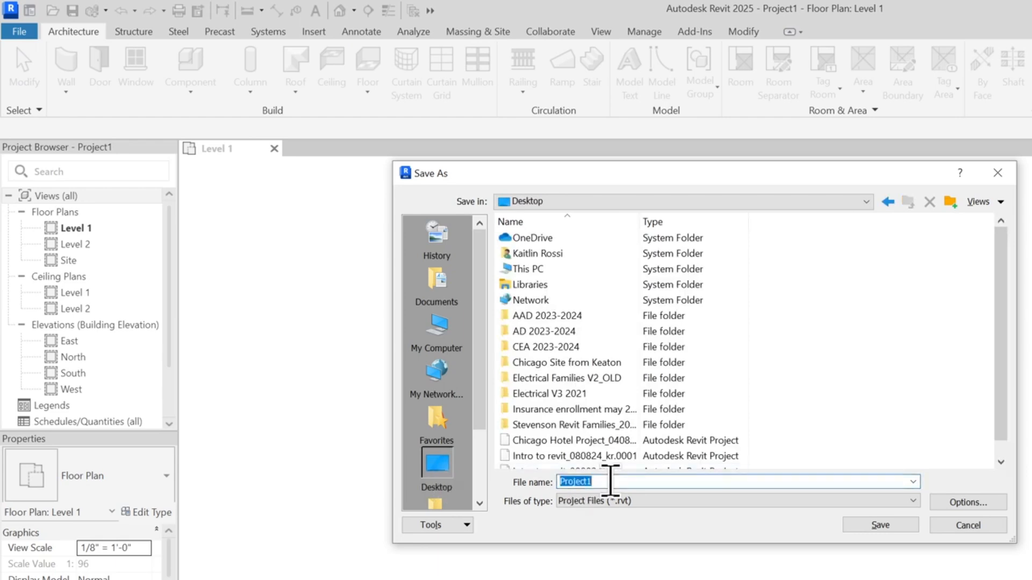
{"action": "type", "text": "Intr"}
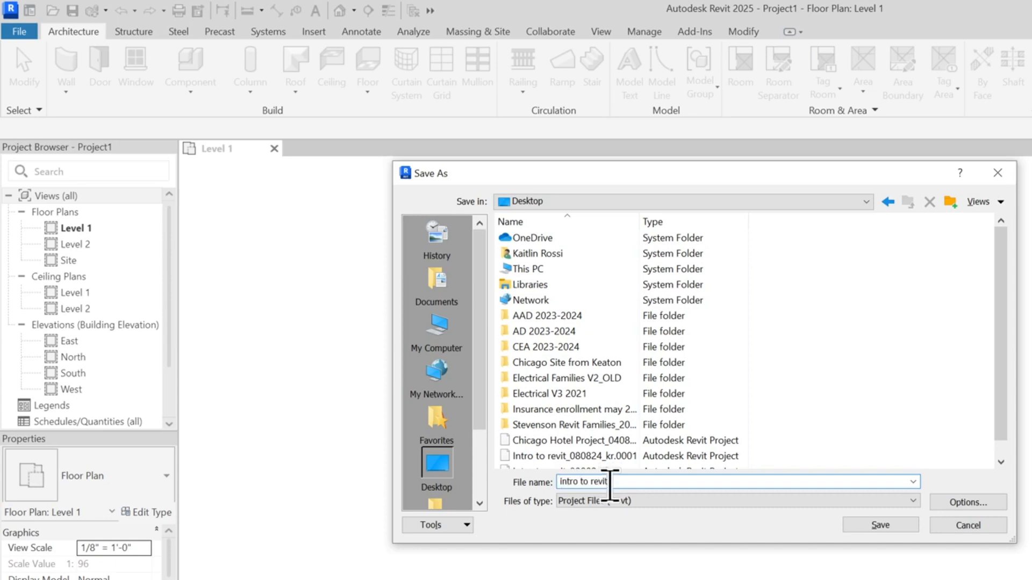
{"action": "type", "text": "o to revit_"}
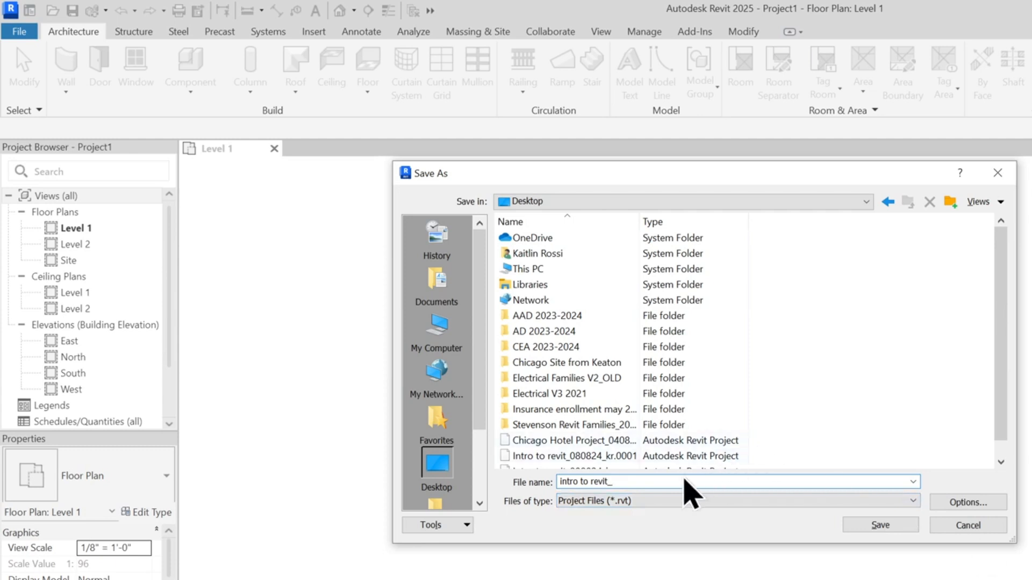
{"action": "type", "text": "08"}
{"action": "type", "text": "0923"}
{"action": "type", "text": "4"}
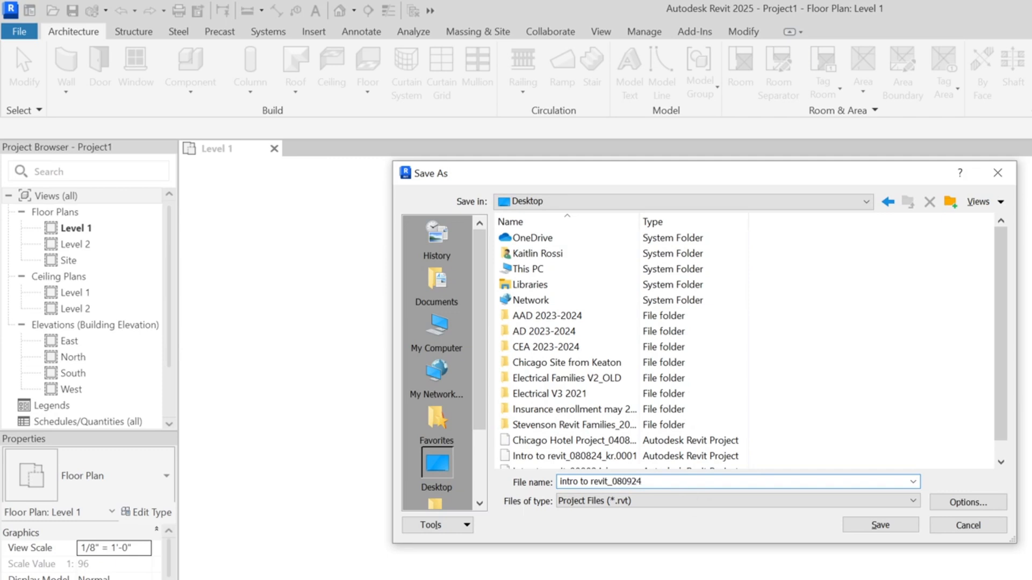
{"action": "type", "text": "_KR"}
{"action": "left_click", "coordinate": [880, 525]}
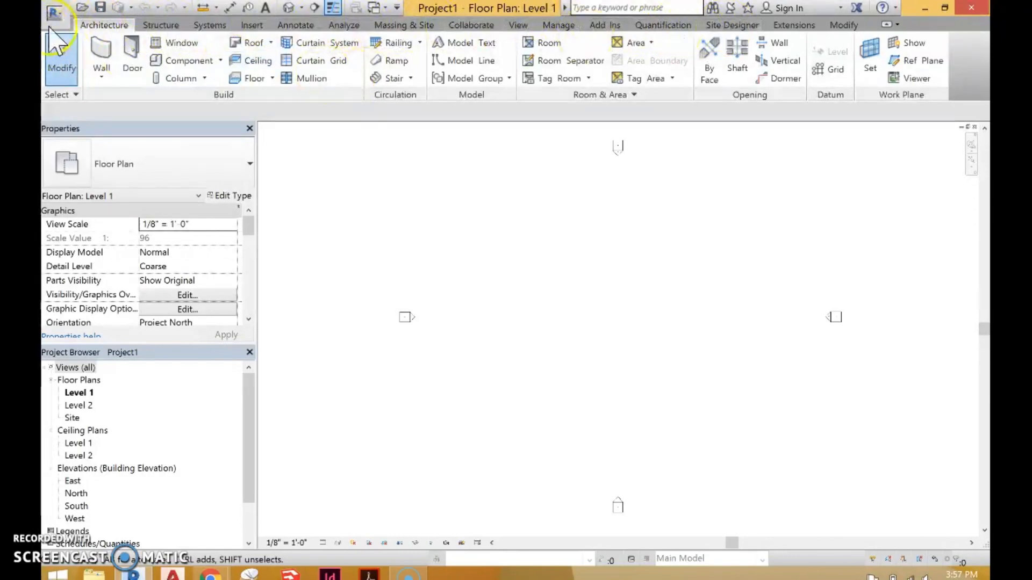
{"action": "left_click", "coordinate": [252, 25]}
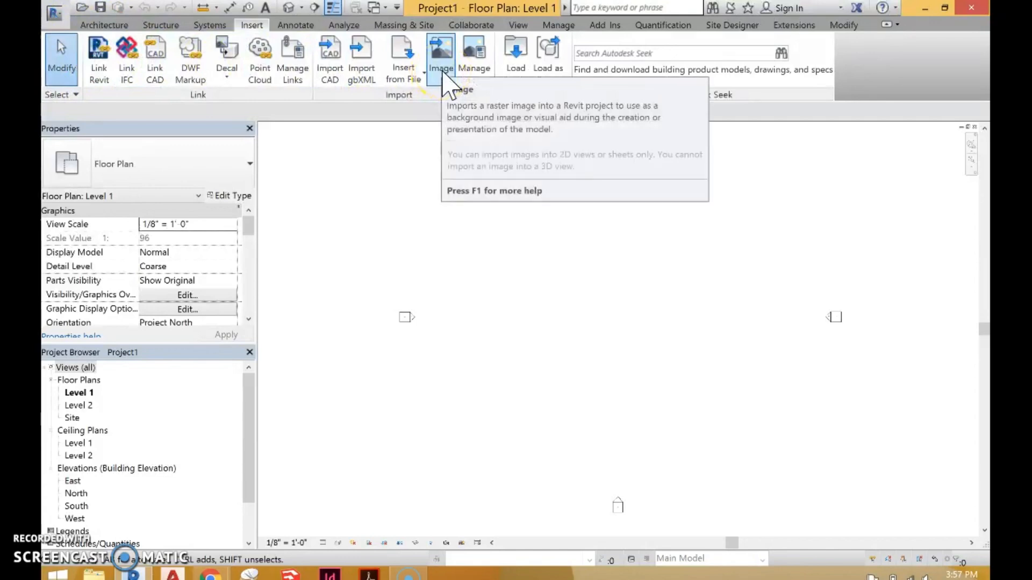
{"action": "left_click", "coordinate": [517, 25]}
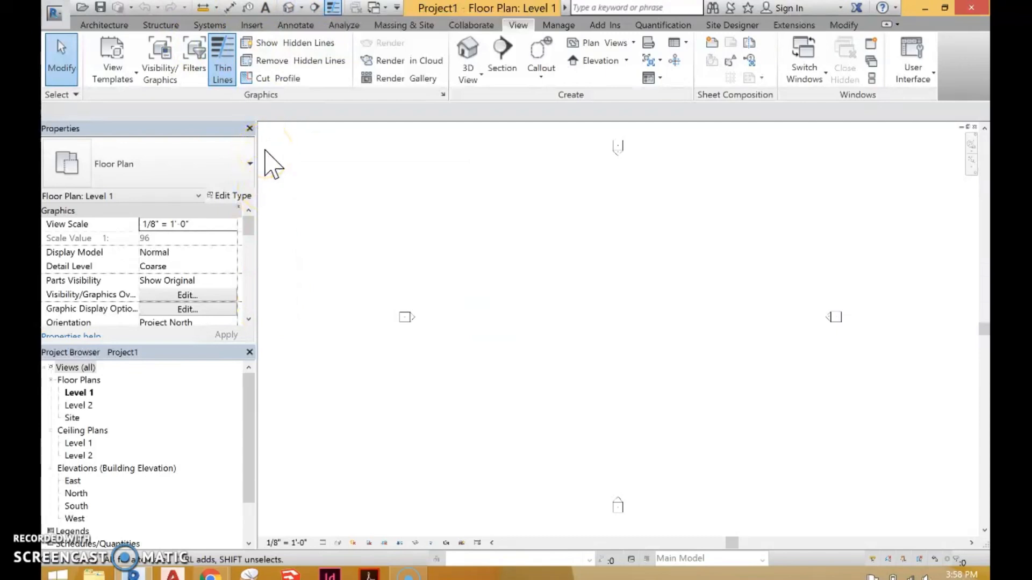
{"action": "left_click", "coordinate": [289, 352]}
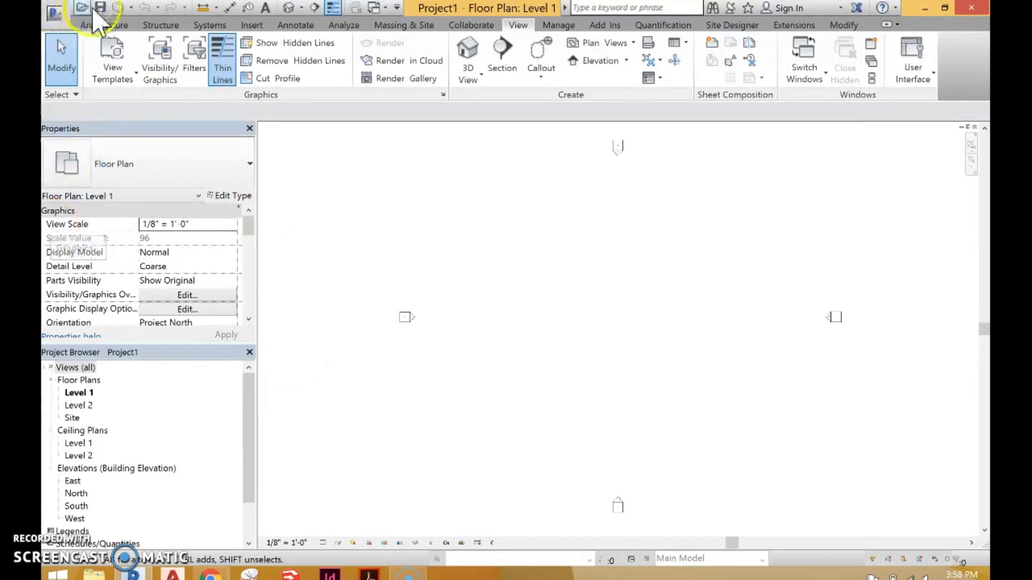
{"action": "left_click", "coordinate": [105, 26]}
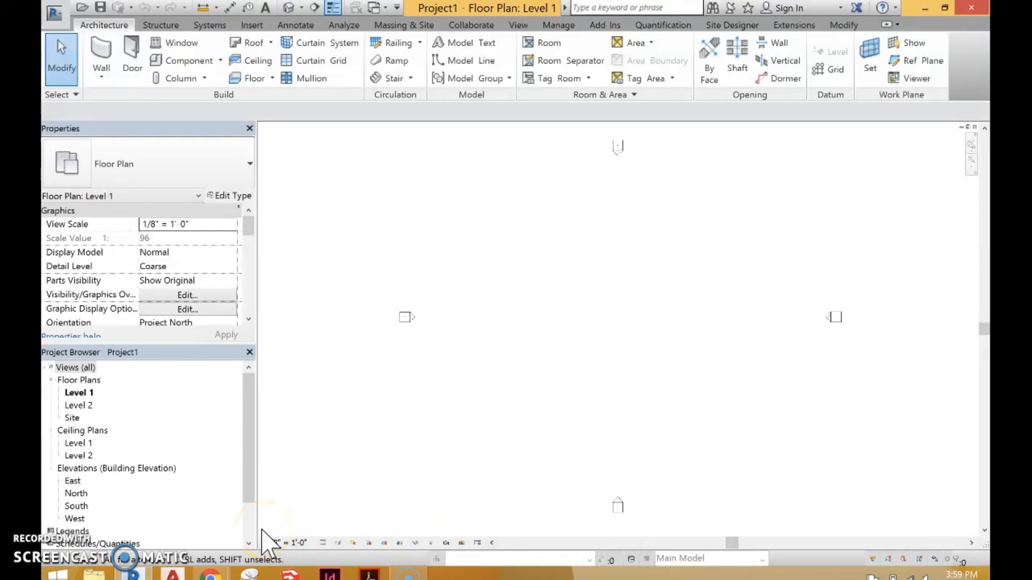
Step: Switch to the Google Docs lesson document and highlight "within elevation triangles" in the demo instruction
{"action": "left_click", "coordinate": [211, 574]}
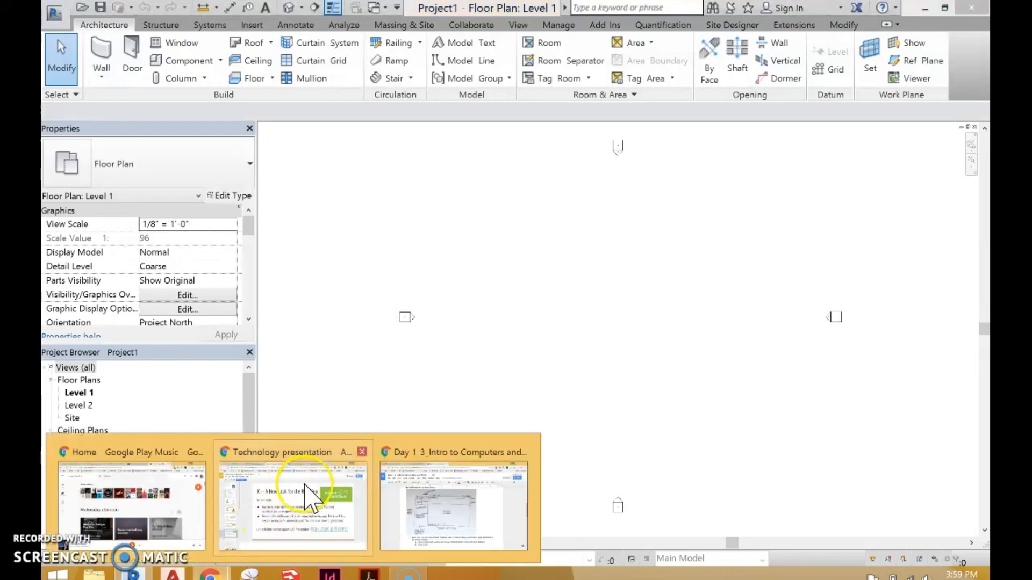
{"action": "left_click", "coordinate": [430, 516]}
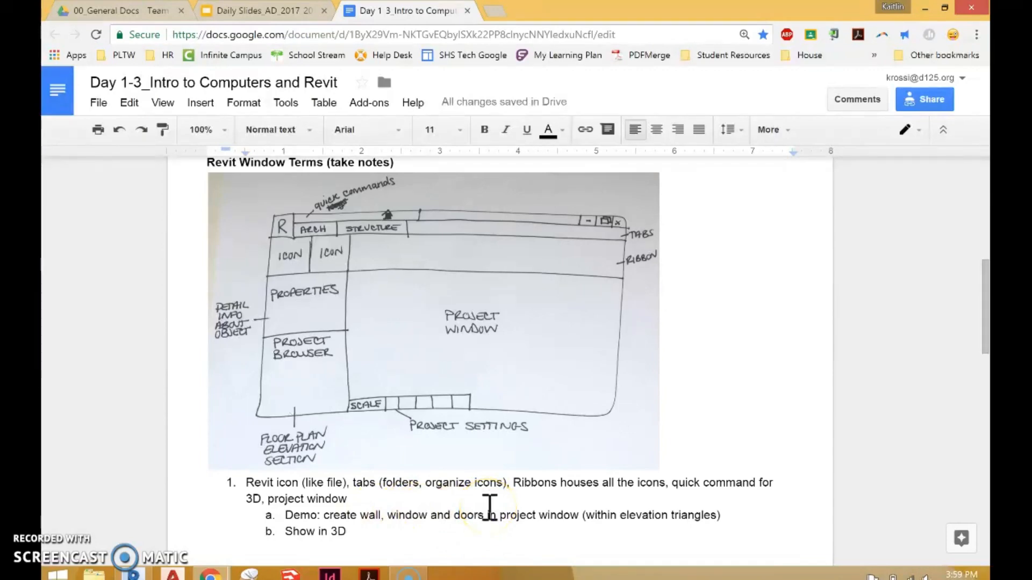
{"action": "left_click", "coordinate": [587, 518]}
{"action": "left_click_drag", "start_coordinate": [592, 519], "coordinate": [723, 524]}
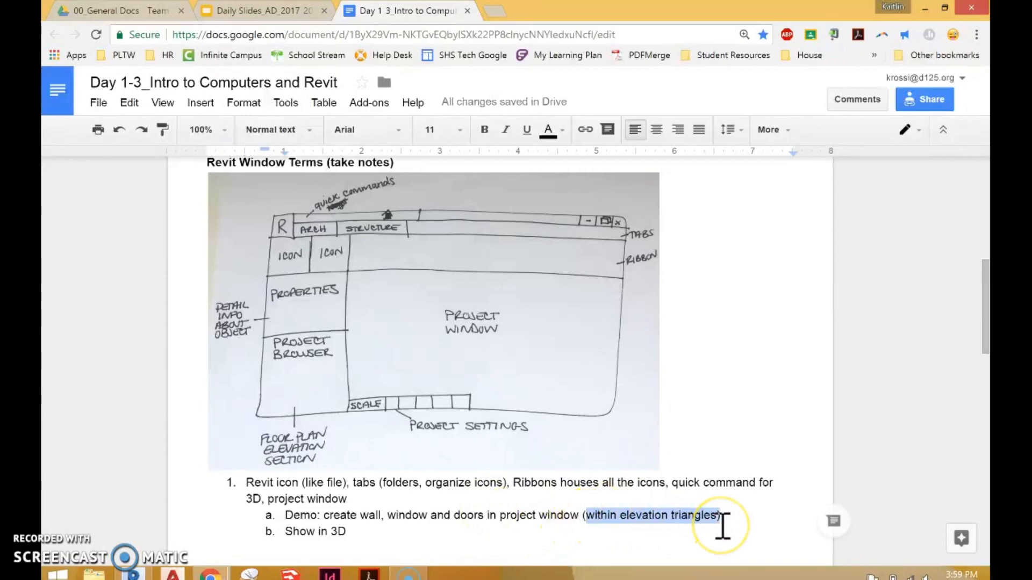
Step: Switch back to Revit and start a wall using the Basic Wall type Exterior - Brick and CMU on MTL. Stud
{"action": "left_click", "coordinate": [142, 577]}
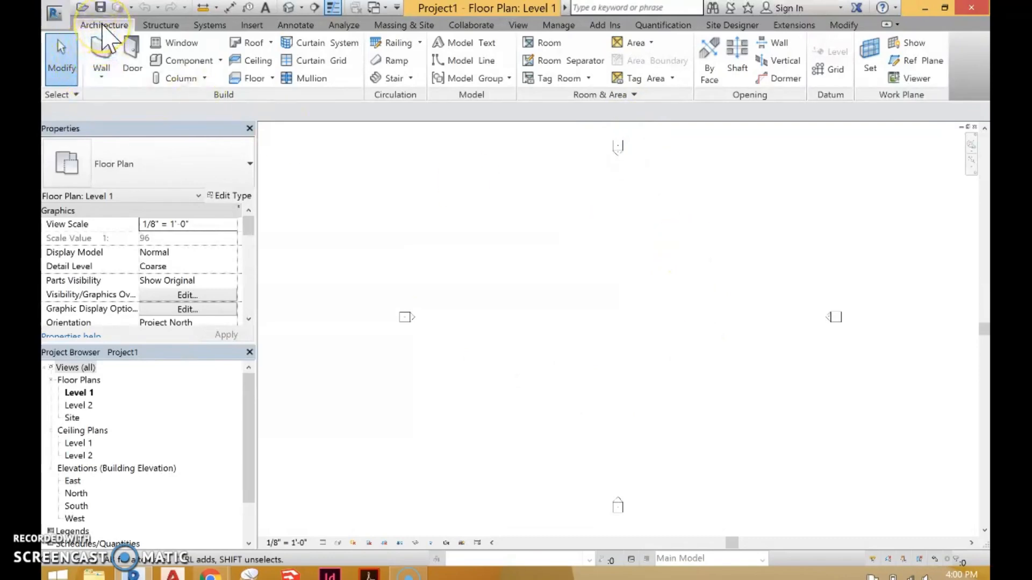
{"action": "left_click", "coordinate": [104, 62]}
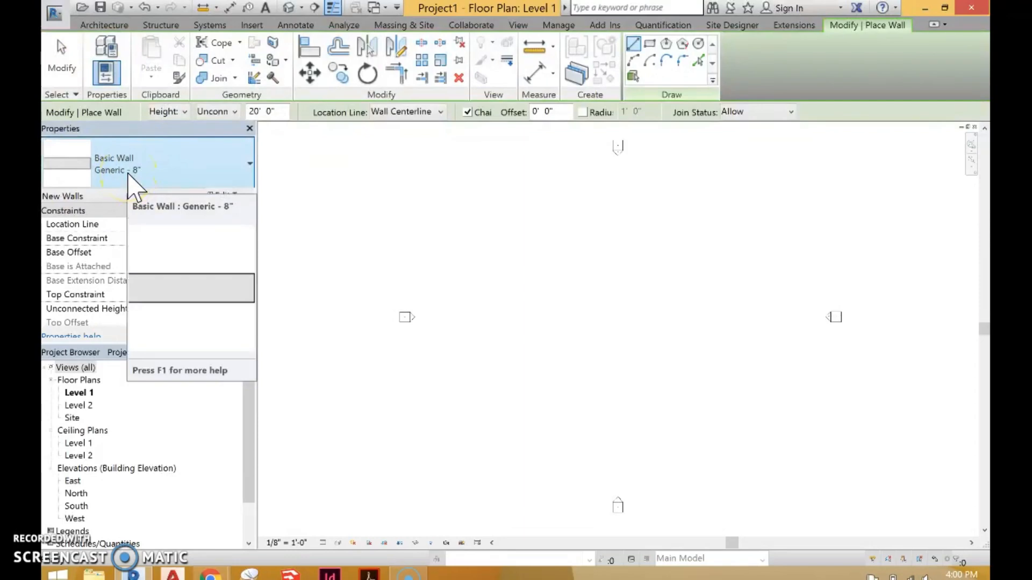
{"action": "left_click", "coordinate": [132, 178]}
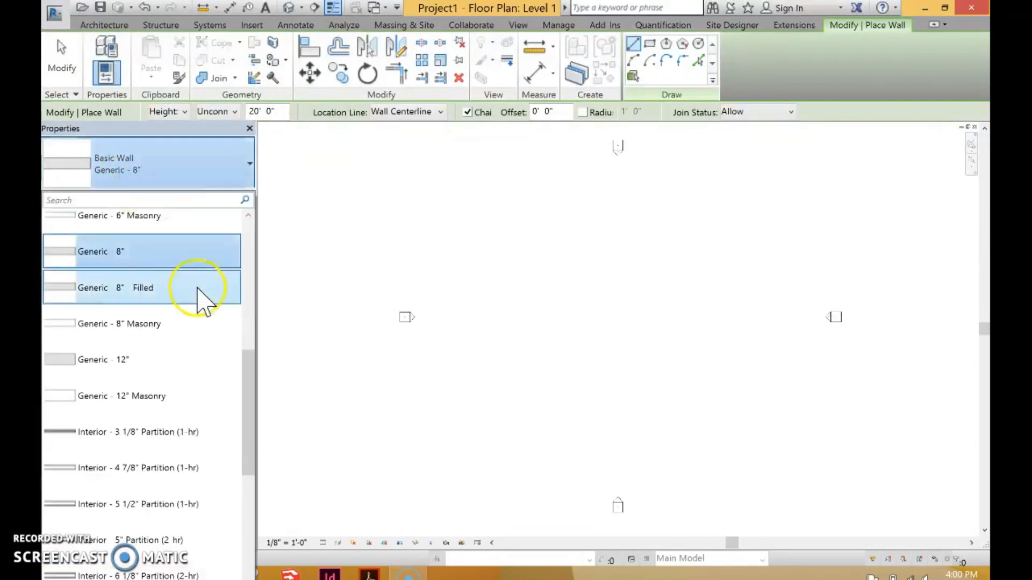
{"action": "left_click_drag", "start_coordinate": [248, 376], "coordinate": [265, 219]}
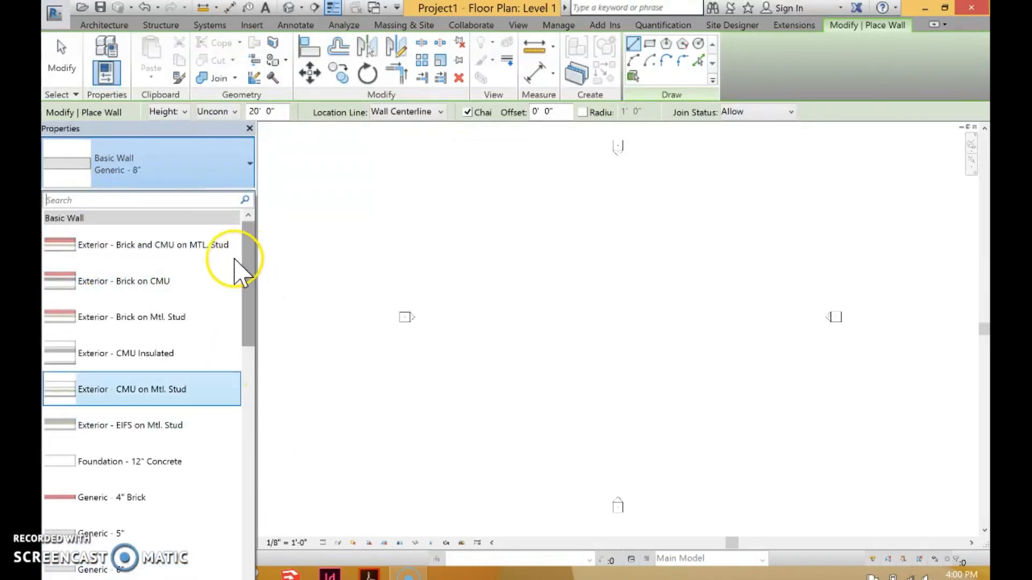
{"action": "mouse_move", "coordinate": [181, 262]}
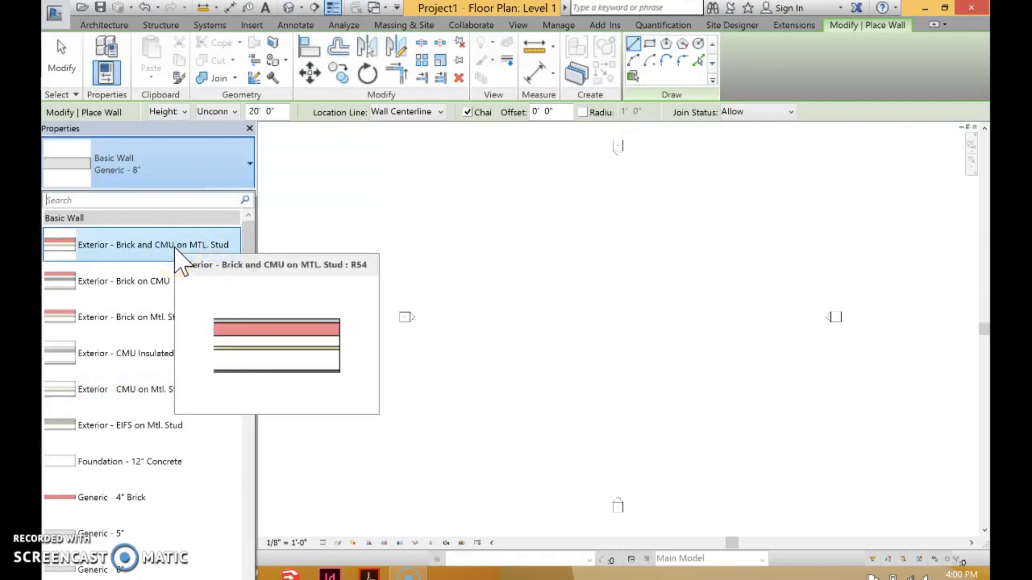
{"action": "left_click", "coordinate": [177, 248]}
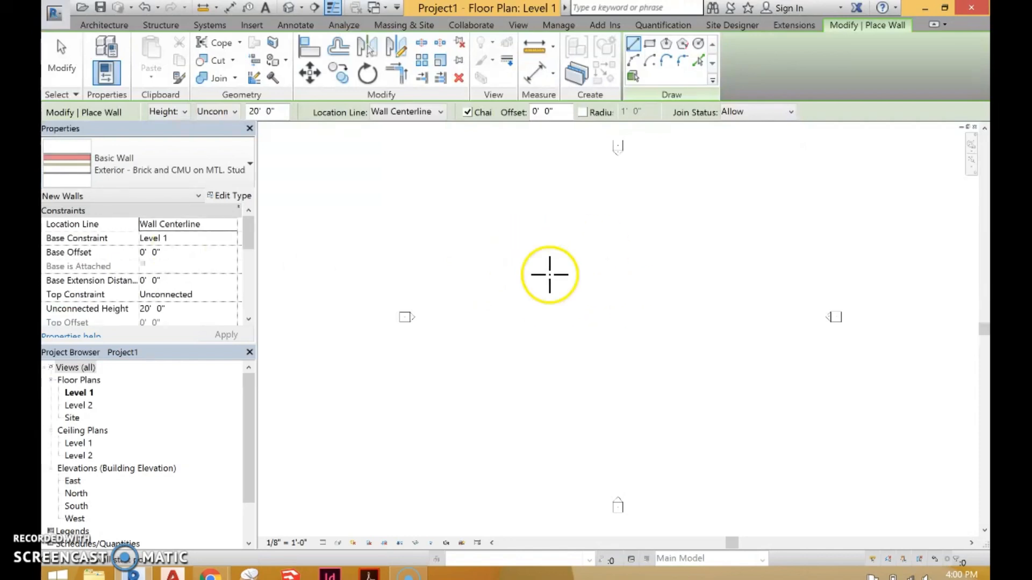
Step: Draw a closed rectangle of exterior walls about 60' wide and 48' deep between the four elevation markers
{"action": "left_click", "coordinate": [513, 256]}
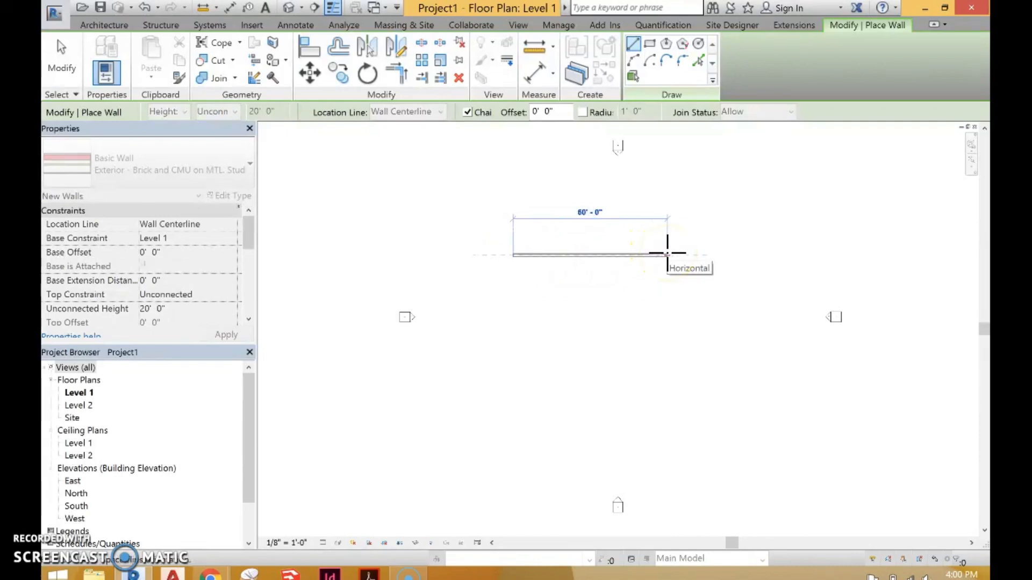
{"action": "left_click", "coordinate": [667, 253]}
{"action": "left_click_drag", "start_coordinate": [666, 263], "coordinate": [665, 380]}
{"action": "left_click", "coordinate": [667, 382]}
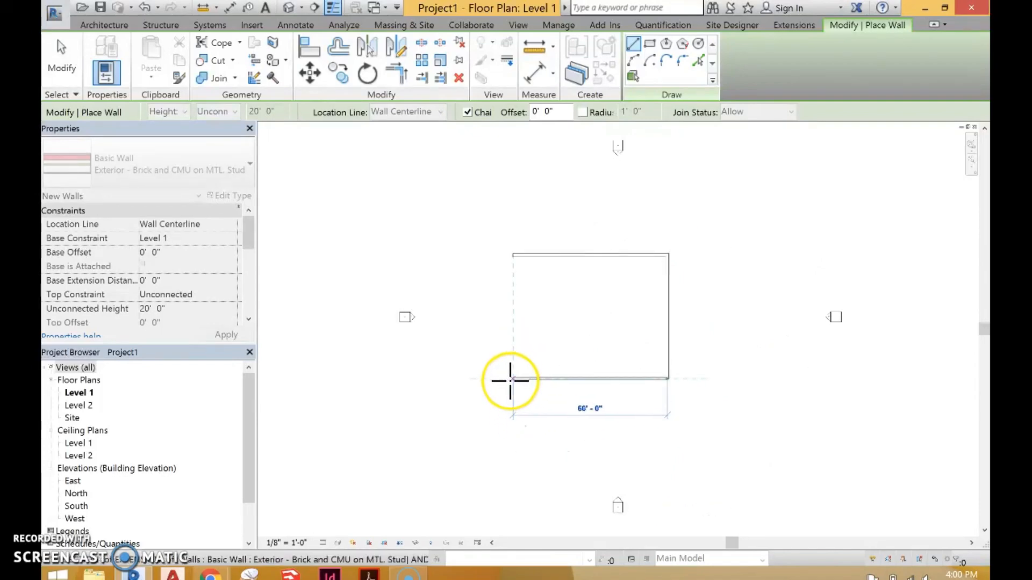
{"action": "left_click", "coordinate": [509, 380]}
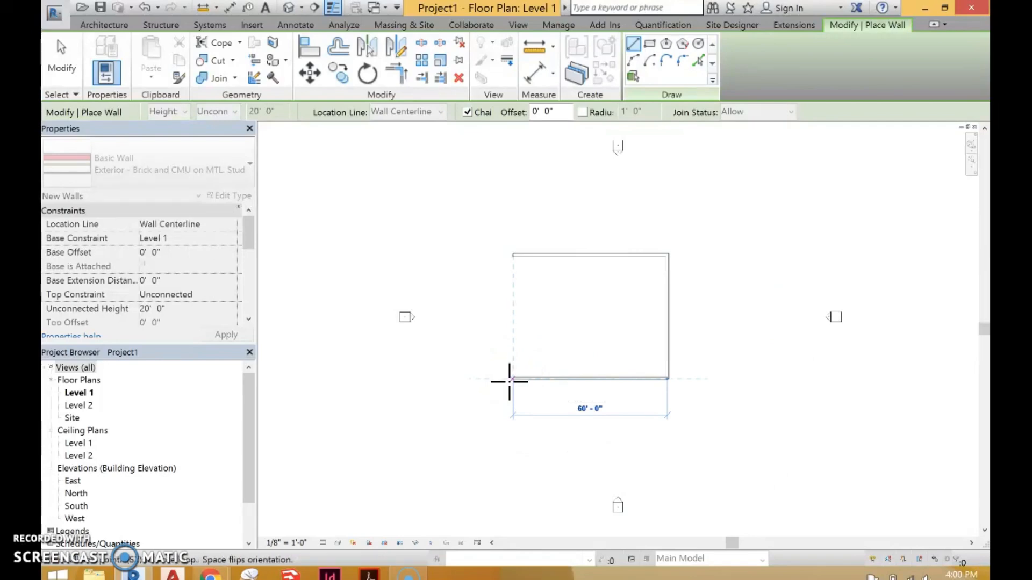
{"action": "left_click", "coordinate": [512, 255]}
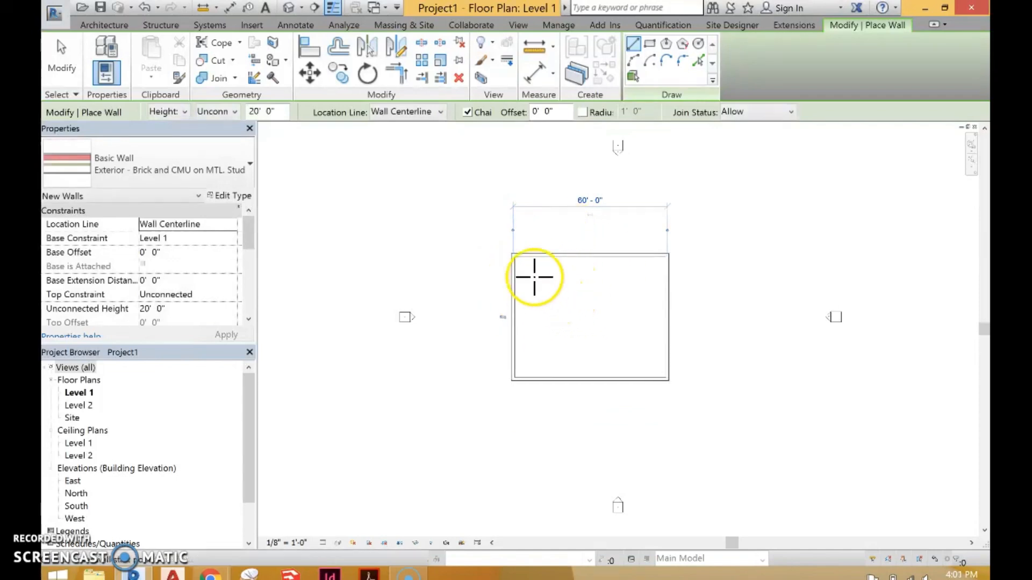
{"action": "left_click", "coordinate": [562, 306]}
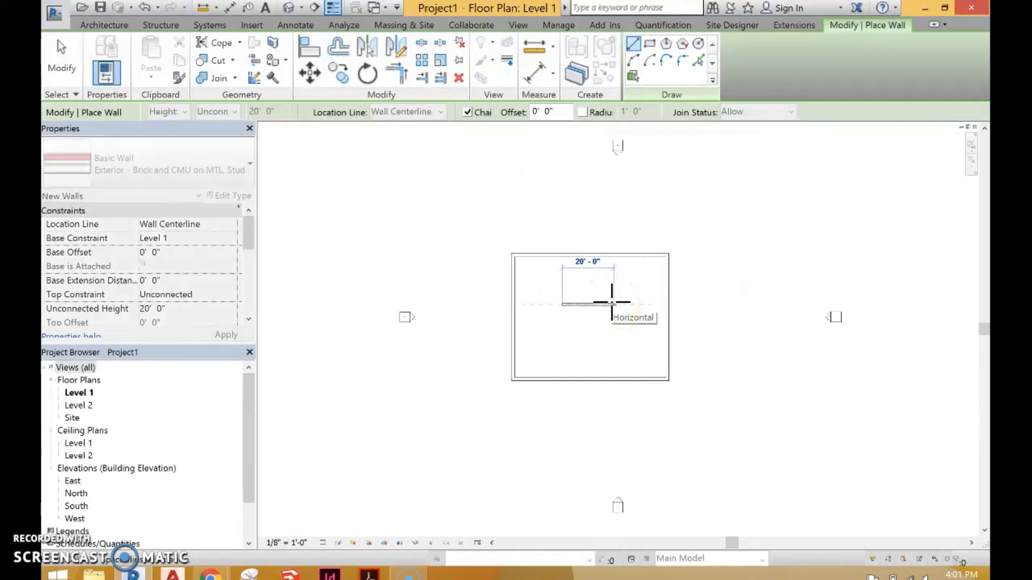
{"action": "key", "text": "Escape"}
{"action": "key", "text": "Escape"}
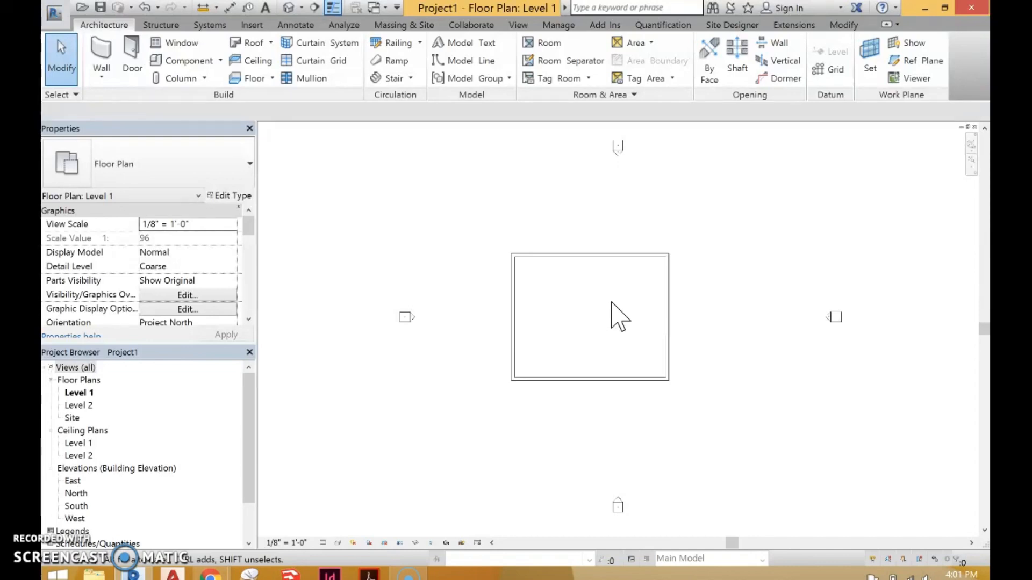
Step: Draw a separate horizontal wall about 52' long above the building, end the wall command, and delete that wall
{"action": "left_click", "coordinate": [98, 53]}
{"action": "left_click", "coordinate": [514, 203]}
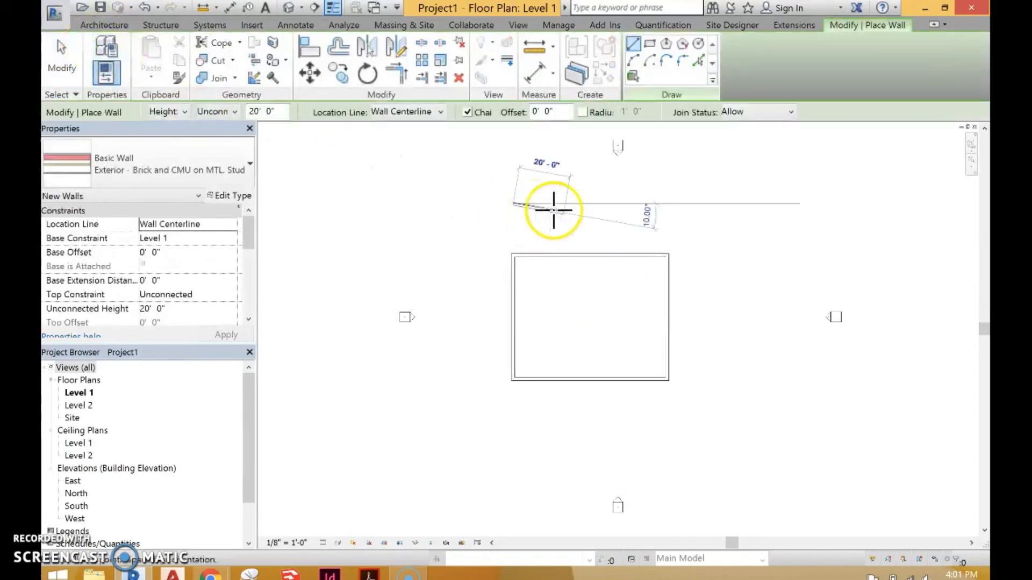
{"action": "left_click", "coordinate": [647, 204]}
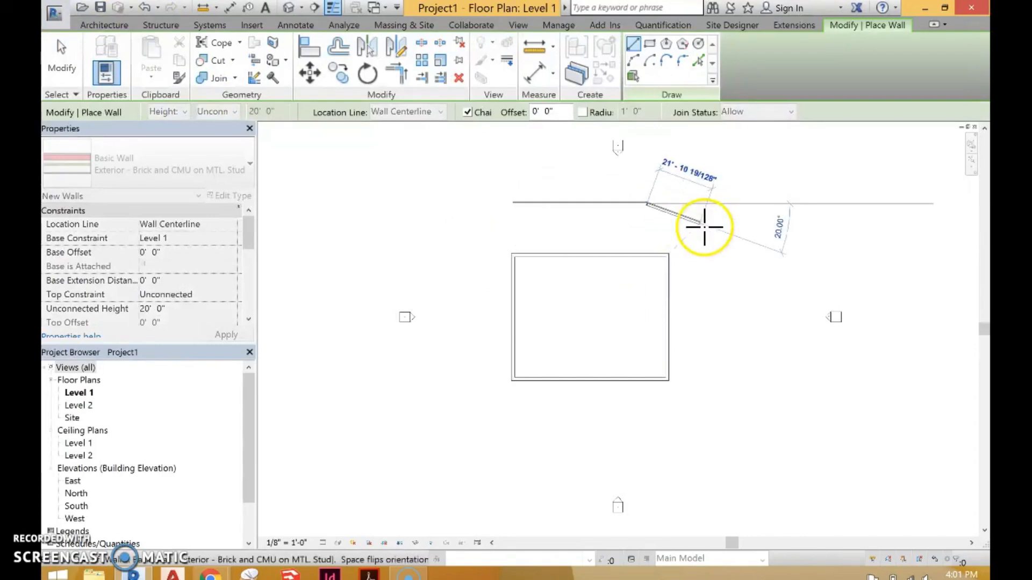
{"action": "key", "text": "Escape"}
{"action": "key", "text": "Escape"}
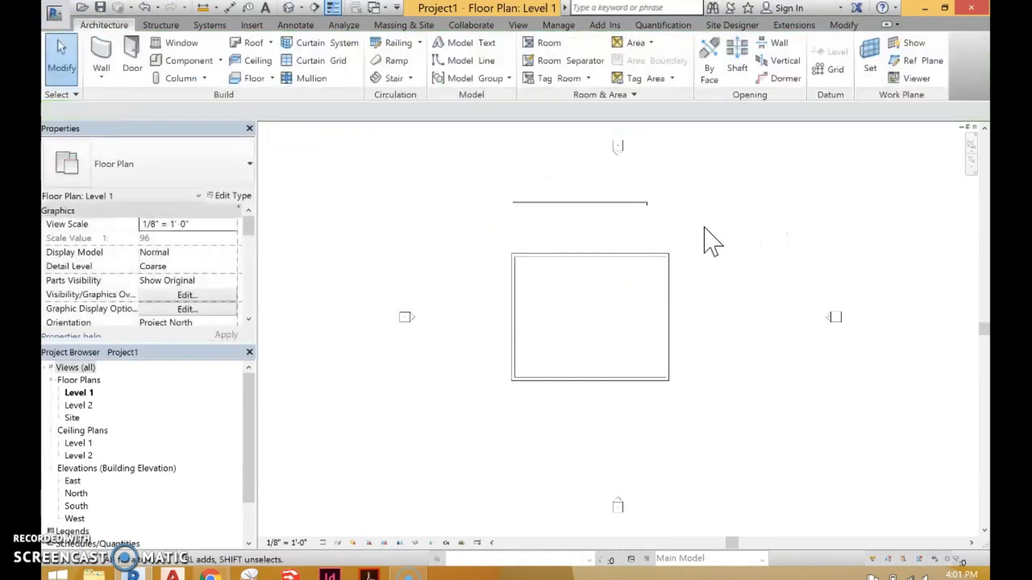
{"action": "left_click", "coordinate": [621, 205]}
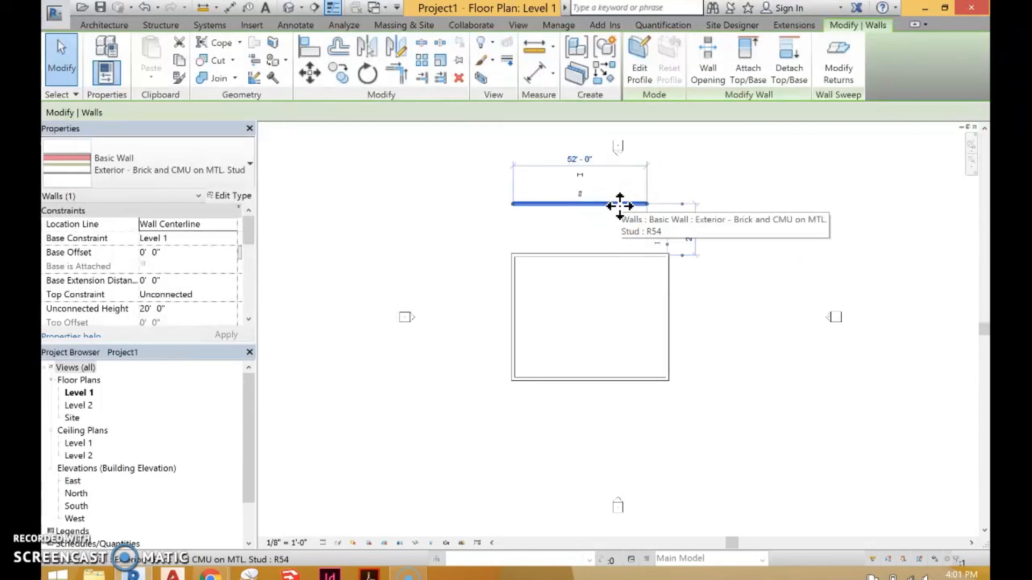
{"action": "key", "text": "Delete"}
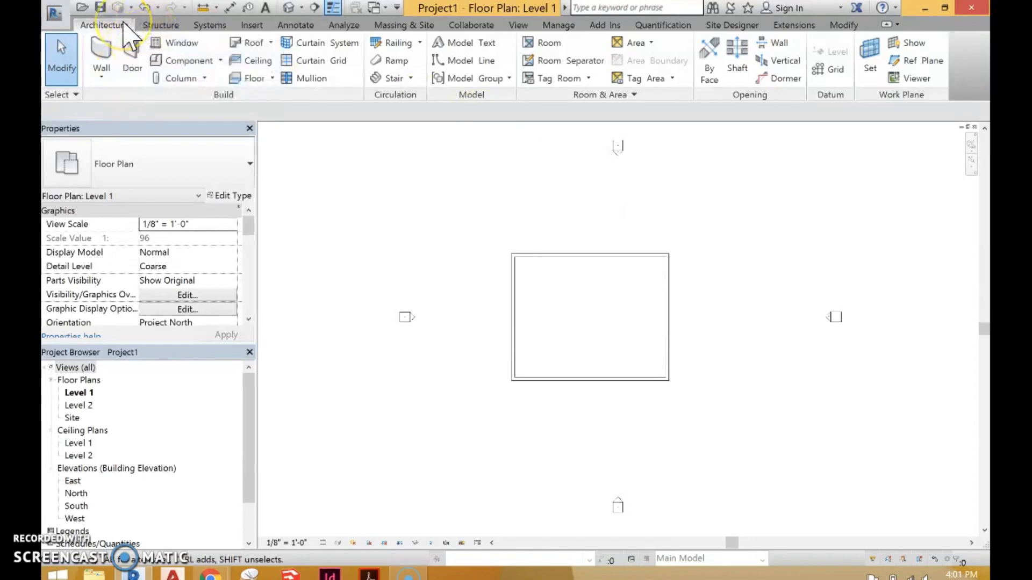
Step: Place Single Flush 34" x 80" doors: three in the south wall, one in the east, two in the north and two in the west
{"action": "left_click", "coordinate": [134, 60]}
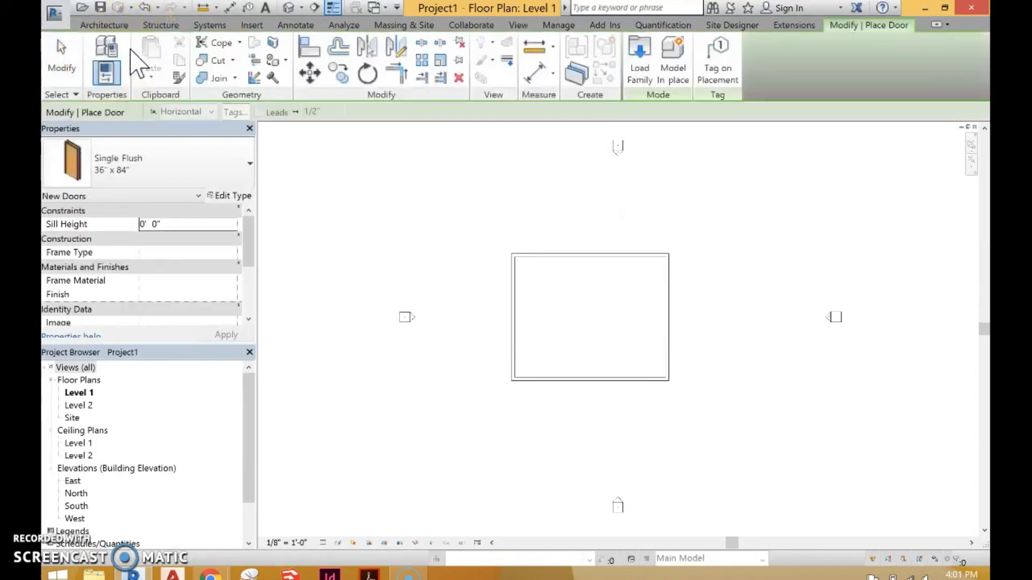
{"action": "left_click", "coordinate": [160, 163]}
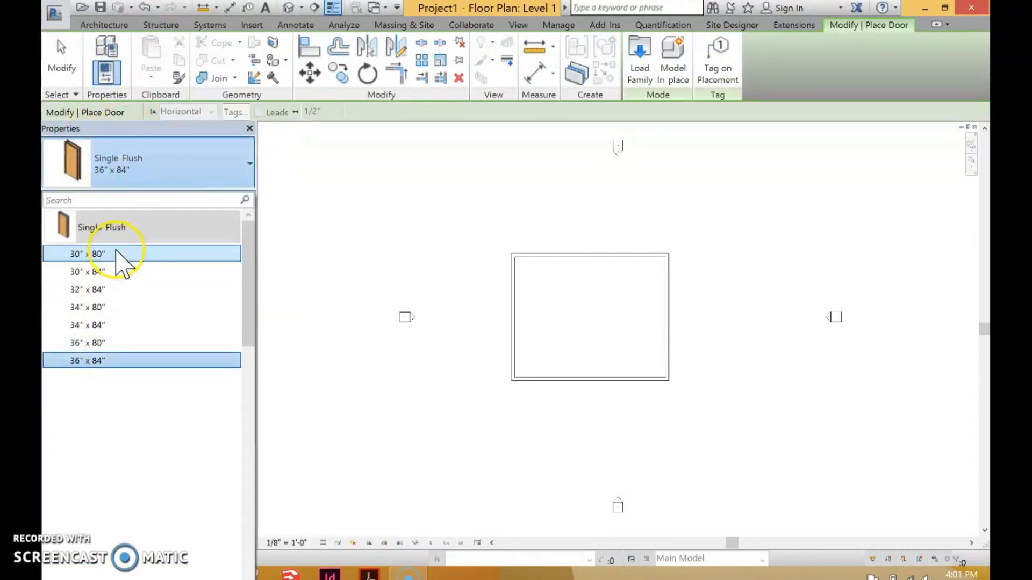
{"action": "left_click", "coordinate": [110, 309]}
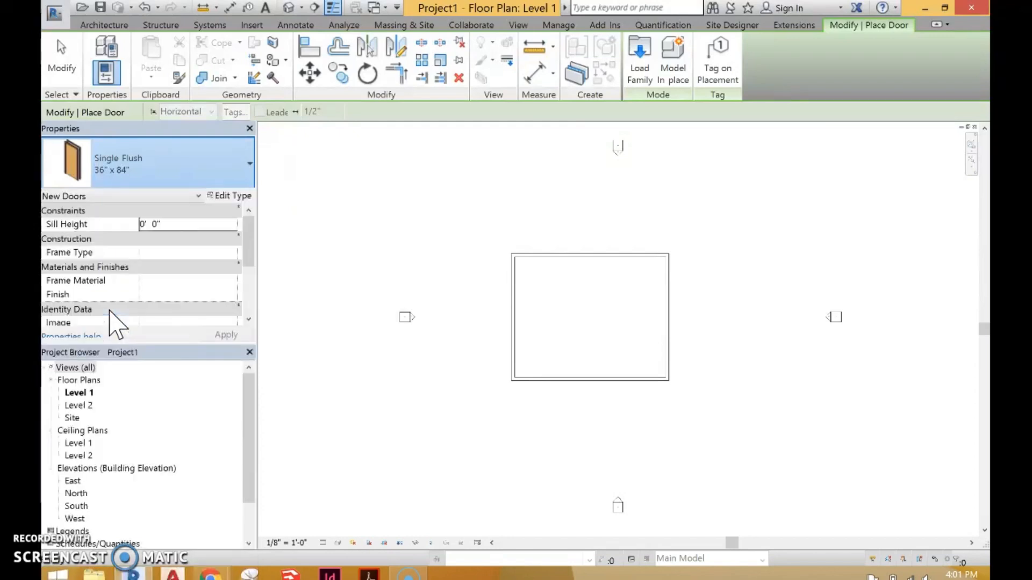
{"action": "left_click", "coordinate": [543, 377]}
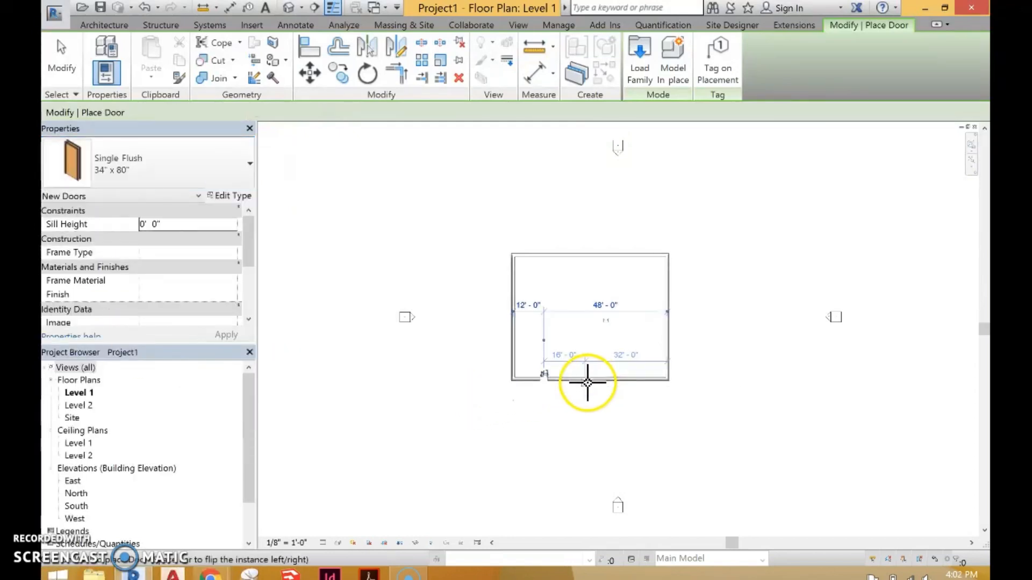
{"action": "left_click", "coordinate": [640, 378]}
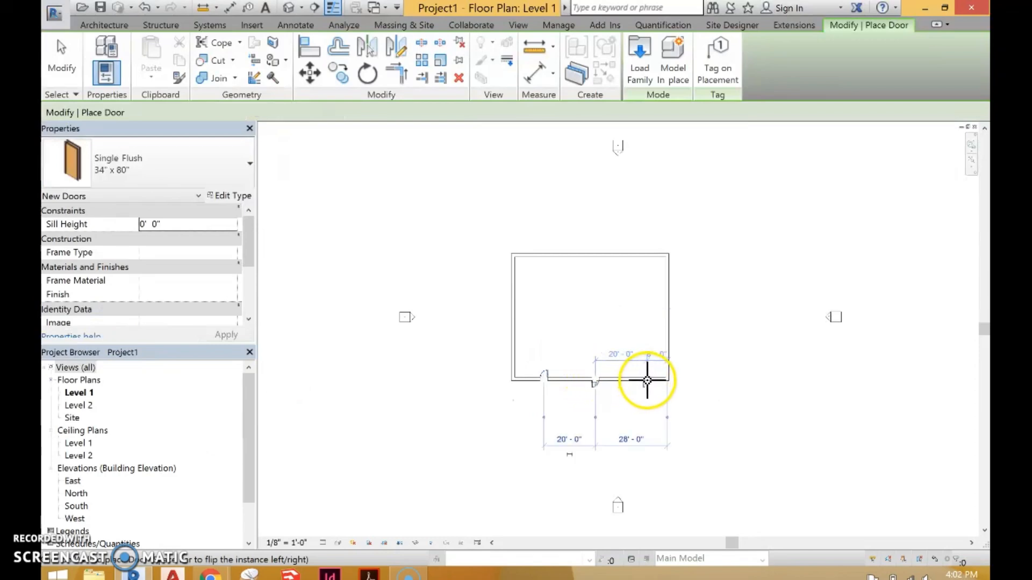
{"action": "left_click", "coordinate": [627, 253]}
{"action": "left_click", "coordinate": [534, 253]}
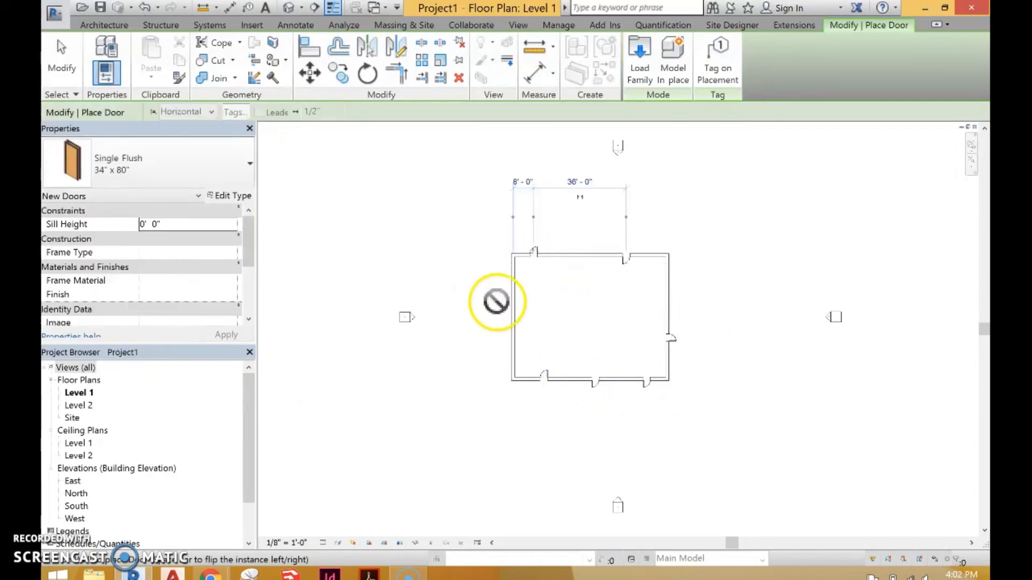
{"action": "left_click", "coordinate": [513, 295]}
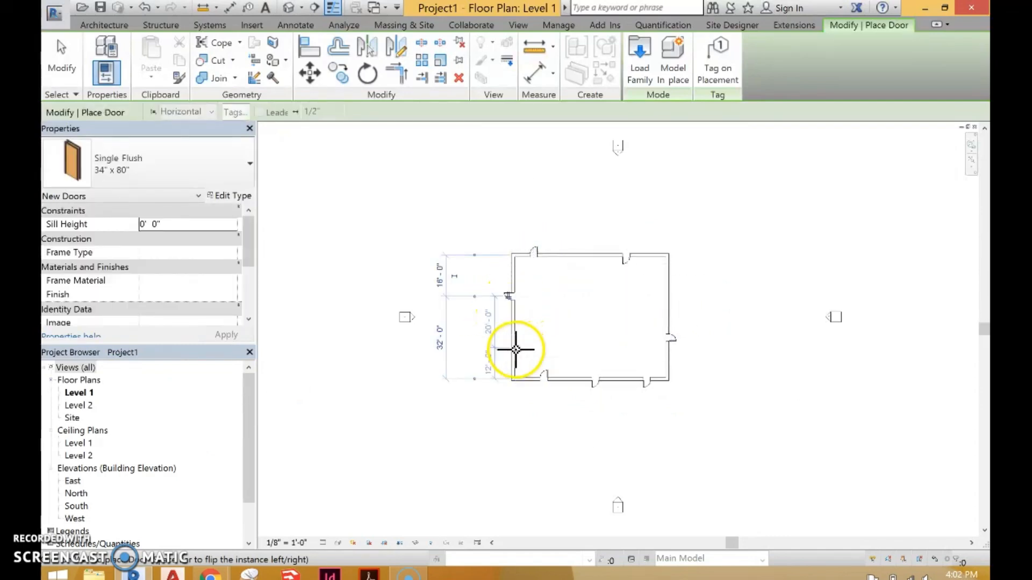
{"action": "left_click", "coordinate": [515, 350]}
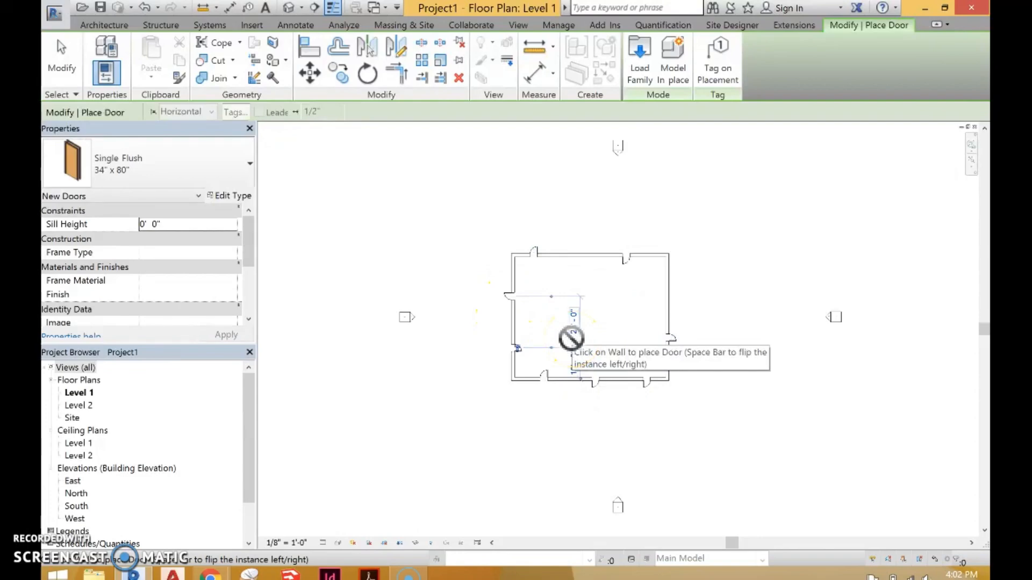
{"action": "key", "text": "Escape"}
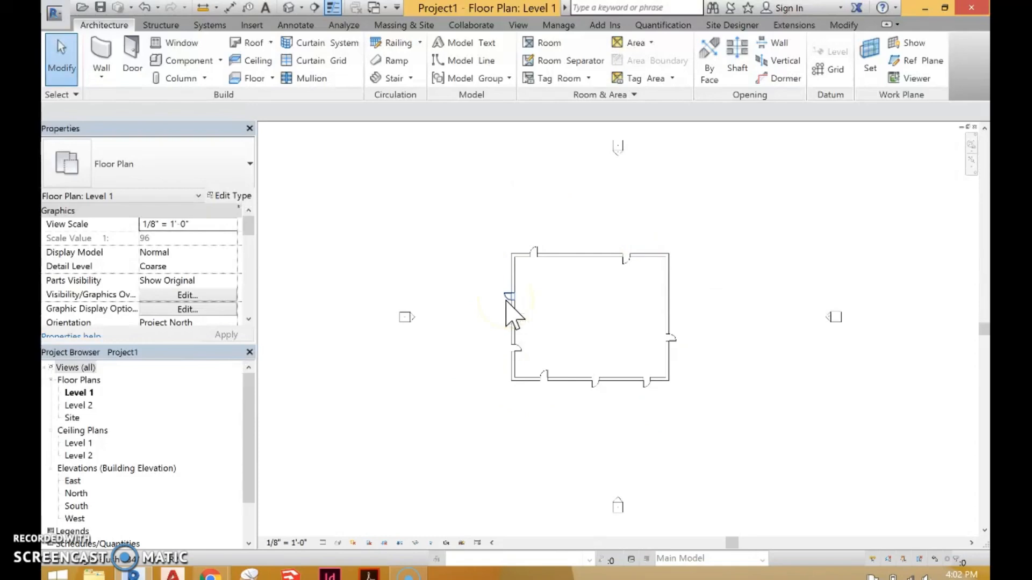
Step: Place two Fixed 24" x 24" windows in the south wall, between its three doors
{"action": "left_click", "coordinate": [179, 44]}
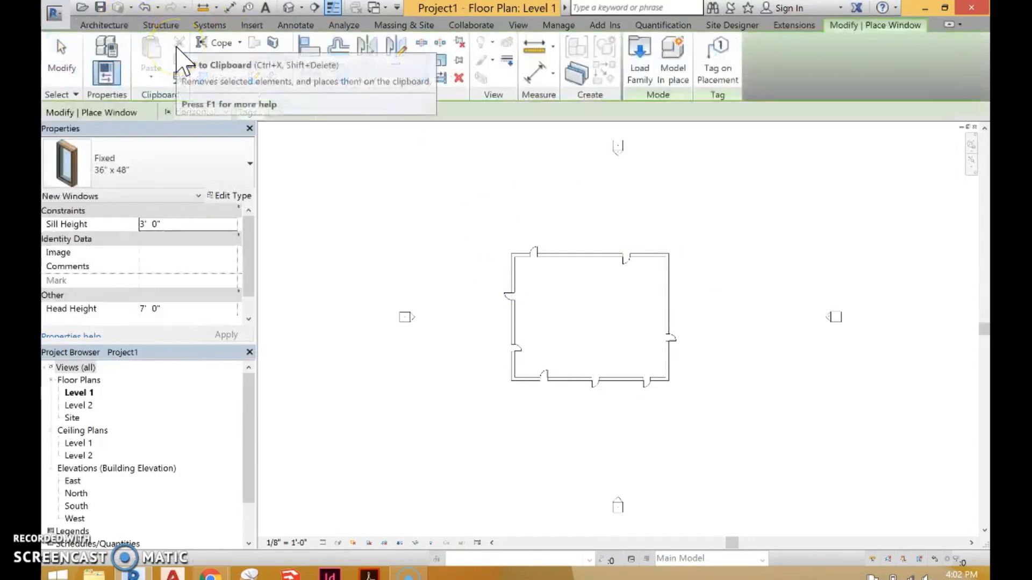
{"action": "left_click", "coordinate": [164, 172]}
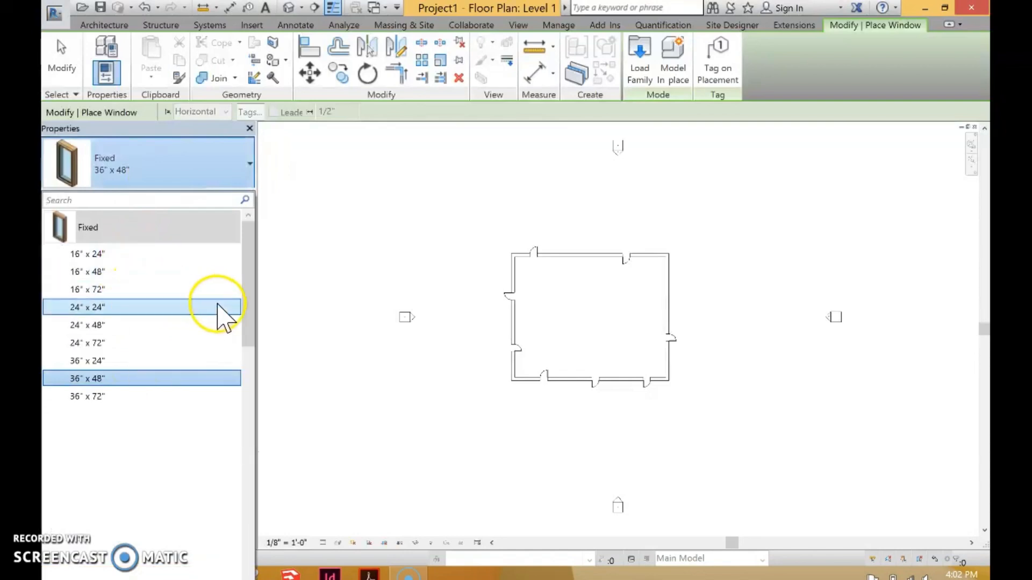
{"action": "mouse_move", "coordinate": [219, 310]}
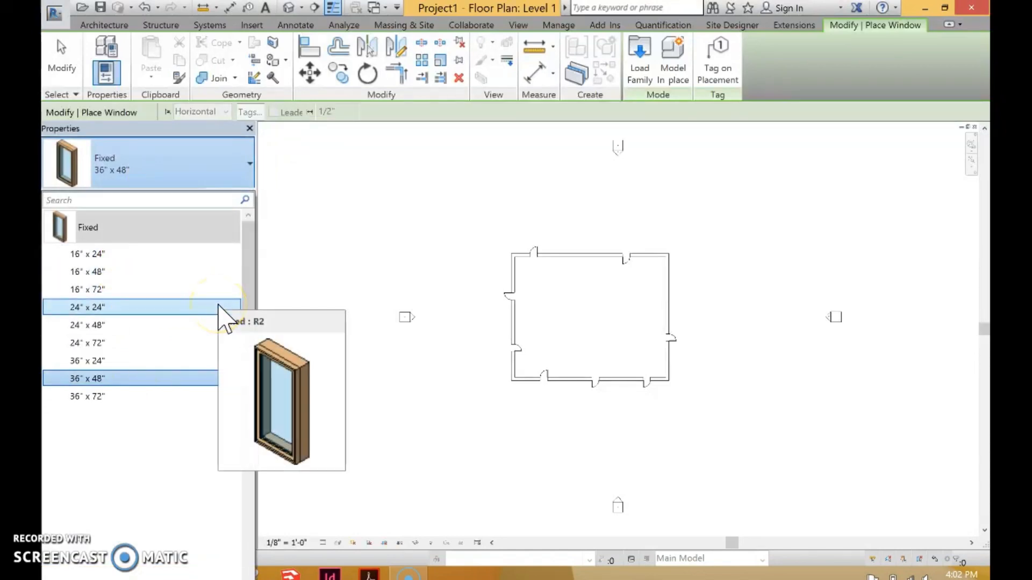
{"action": "left_click", "coordinate": [100, 312]}
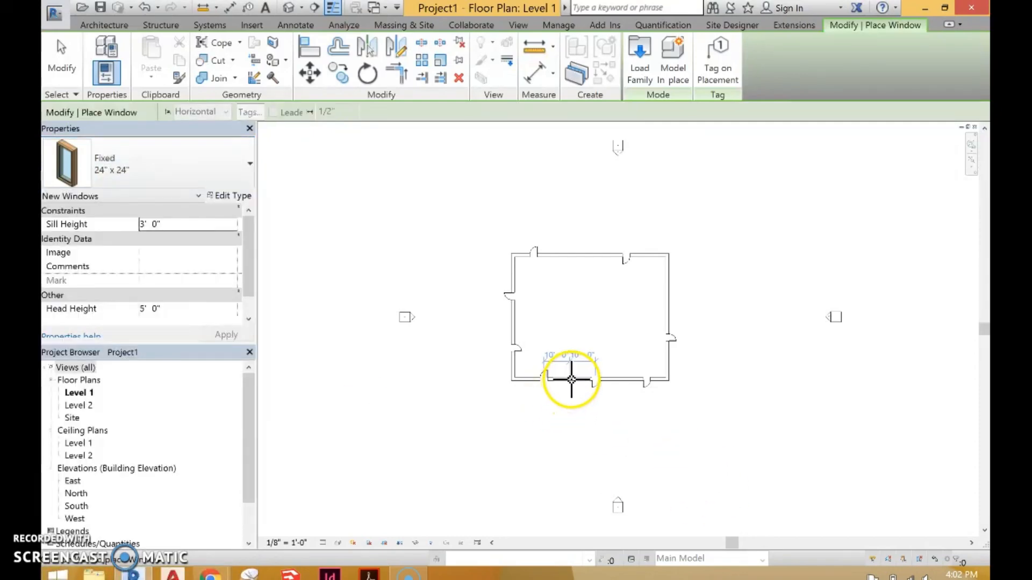
{"action": "left_click", "coordinate": [594, 383]}
{"action": "left_click", "coordinate": [620, 380]}
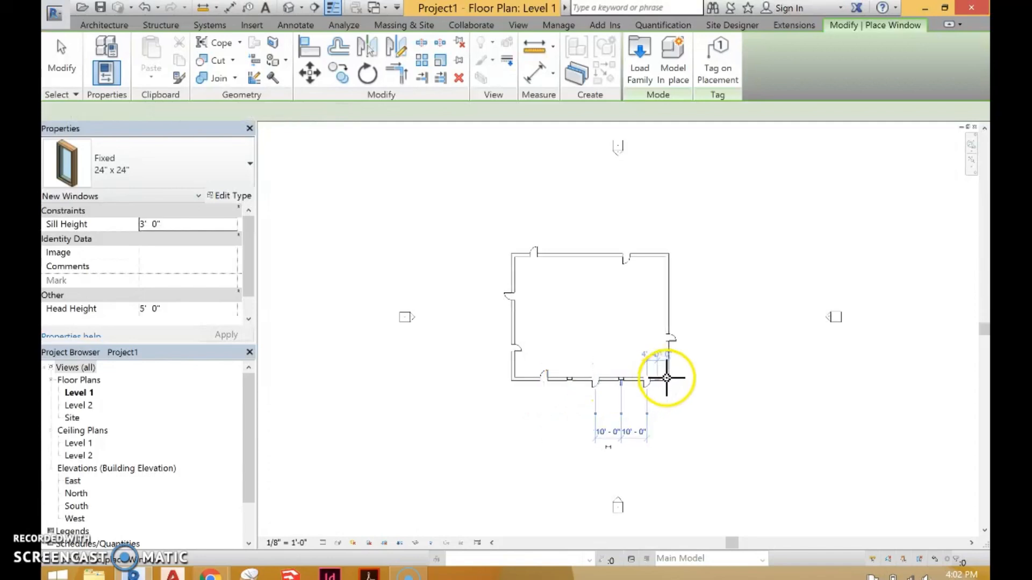
Step: Add Fixed 24" x 24" windows to the remaining walls: two in the east, three in the north and two in the west
{"action": "left_click", "coordinate": [668, 338]}
{"action": "left_click", "coordinate": [668, 296]}
{"action": "left_click", "coordinate": [629, 254]}
{"action": "left_click", "coordinate": [584, 254]}
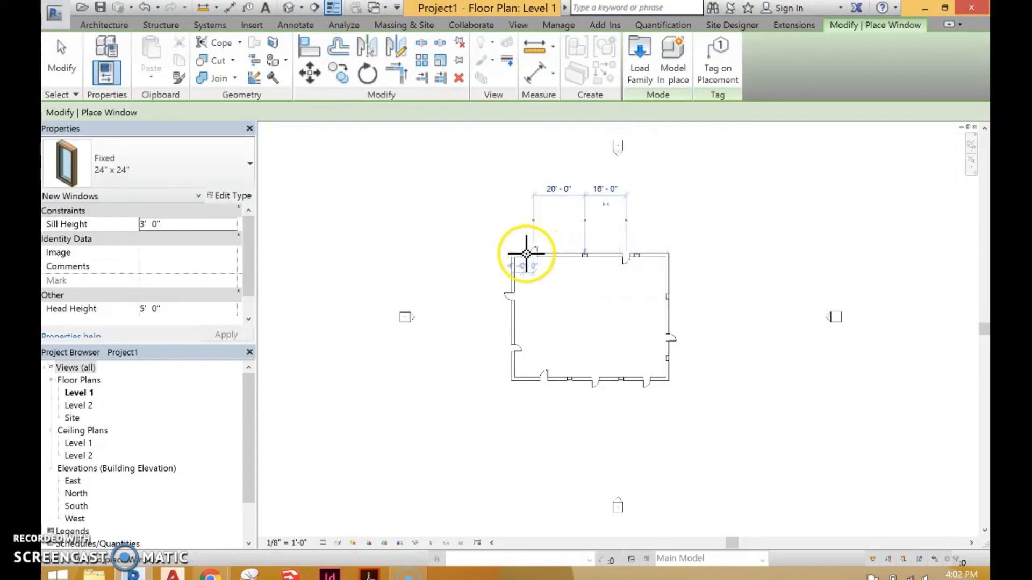
{"action": "left_click", "coordinate": [529, 253]}
{"action": "left_click", "coordinate": [513, 322]}
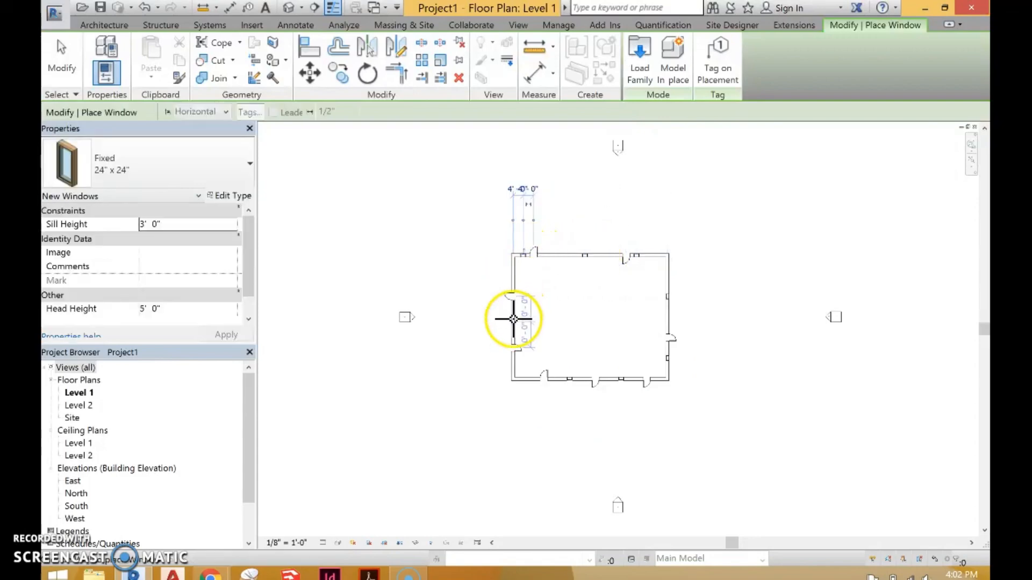
{"action": "left_click", "coordinate": [527, 369]}
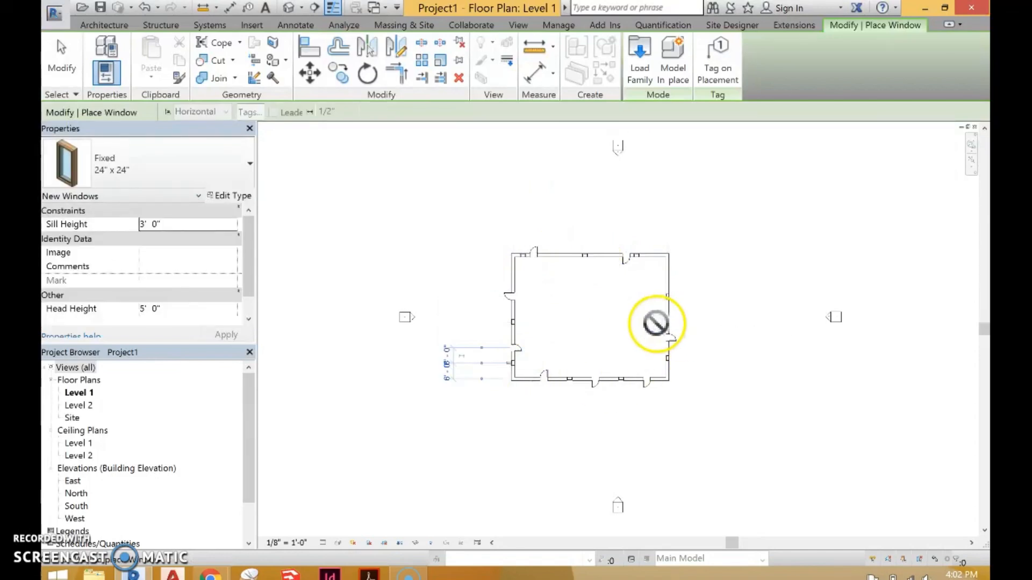
{"action": "key", "text": "Escape"}
{"action": "key", "text": "Escape"}
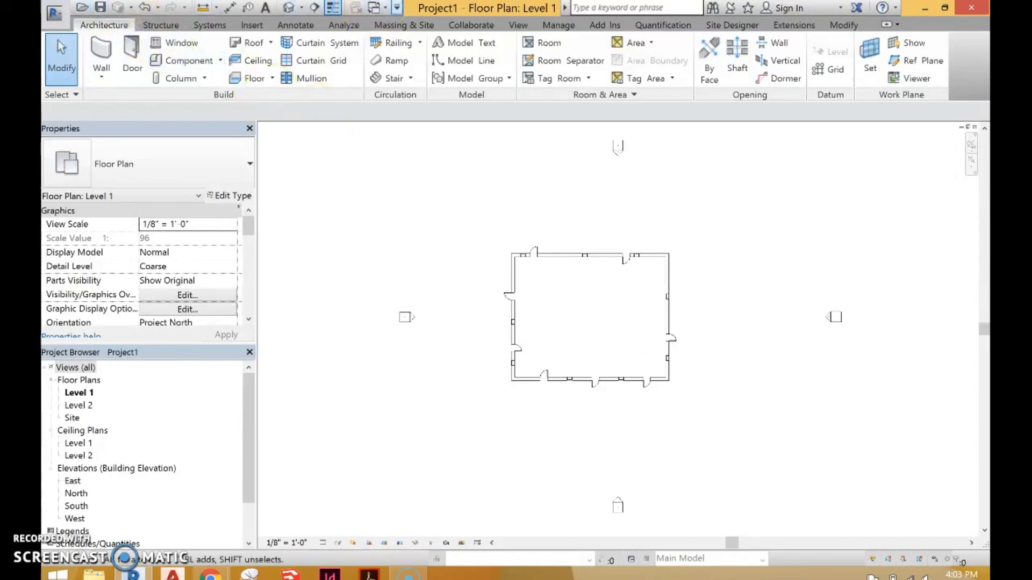
Step: Open the default 3D view and examine the building's walls, doors and a window opening up close
{"action": "left_click", "coordinate": [292, 11]}
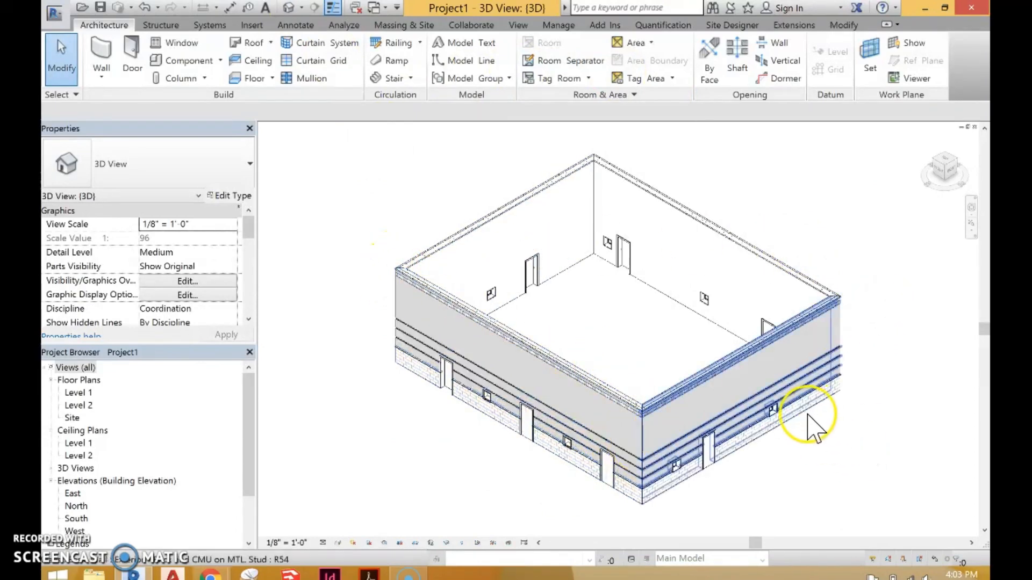
{"action": "scroll", "coordinate": [795, 438], "scroll_direction": "up", "scroll_amount": 4}
{"action": "scroll", "coordinate": [779, 443], "scroll_direction": "down", "scroll_amount": 3}
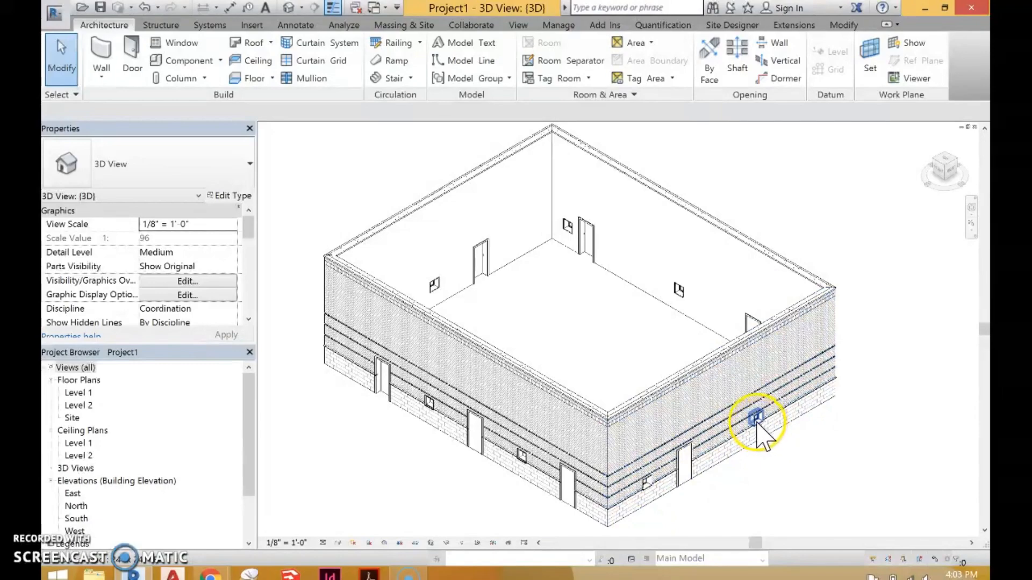
{"action": "scroll", "coordinate": [758, 422], "scroll_direction": "up", "scroll_amount": 6}
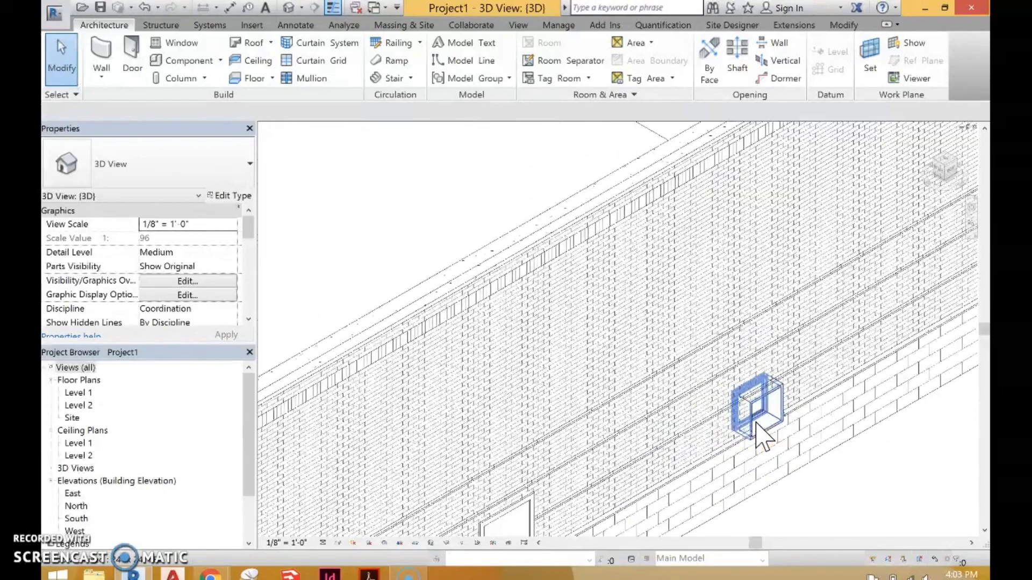
{"action": "scroll", "coordinate": [757, 424], "scroll_direction": "up", "scroll_amount": 5}
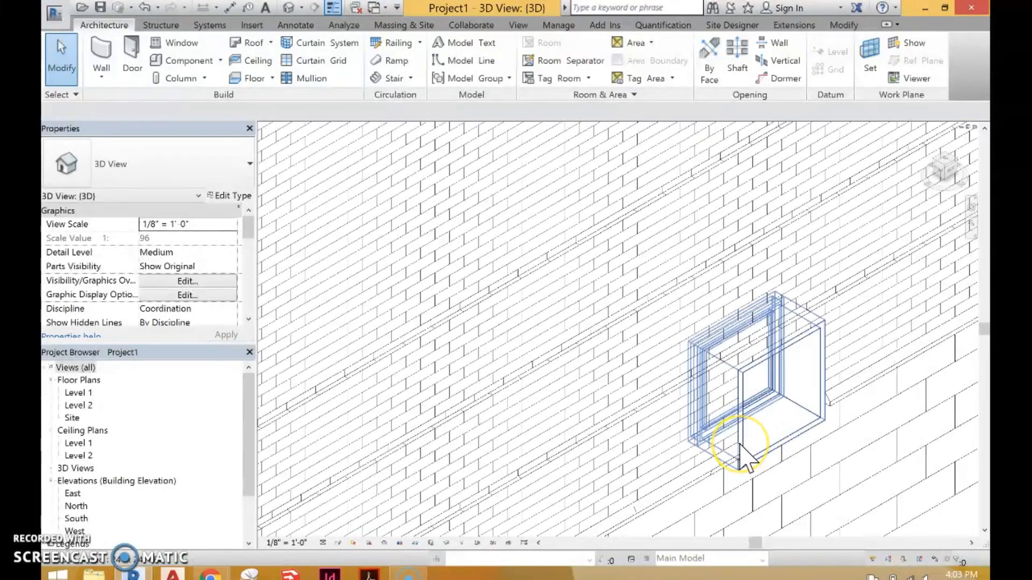
{"action": "scroll", "coordinate": [783, 448], "scroll_direction": "up", "scroll_amount": 6}
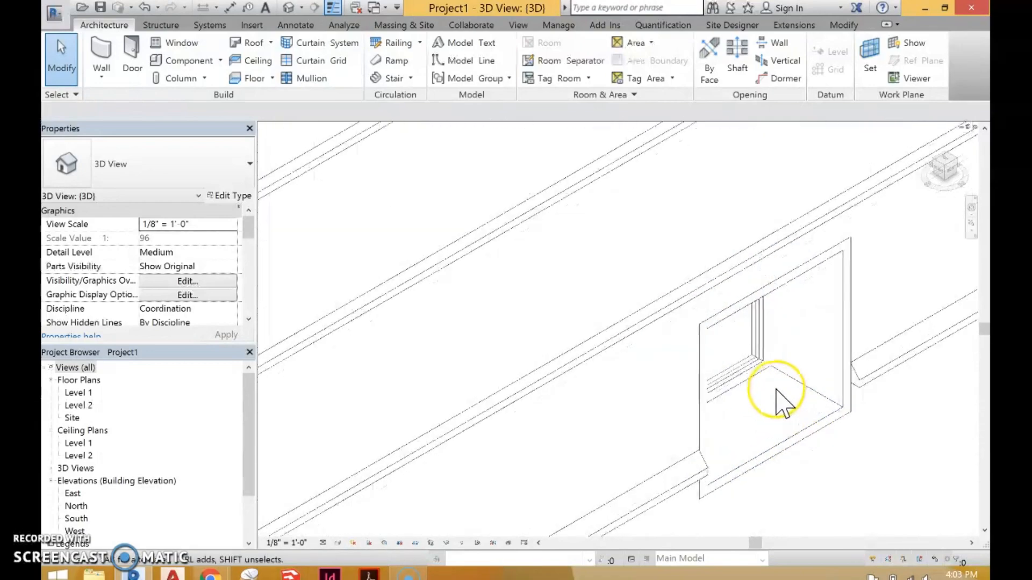
{"action": "scroll", "coordinate": [777, 390], "scroll_direction": "up", "scroll_amount": 4}
{"action": "scroll", "coordinate": [779, 402], "scroll_direction": "down", "scroll_amount": 10}
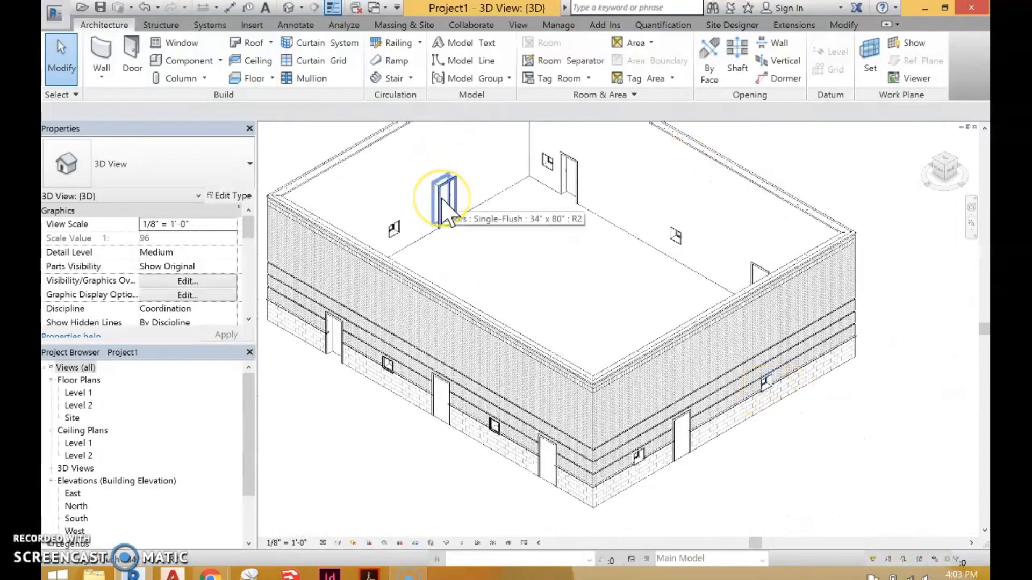
Step: Examine the building in the 3D view up close, as a whole and from different angles
{"action": "scroll", "coordinate": [441, 199], "scroll_direction": "up", "scroll_amount": 8}
{"action": "scroll", "coordinate": [442, 204], "scroll_direction": "down", "scroll_amount": 8}
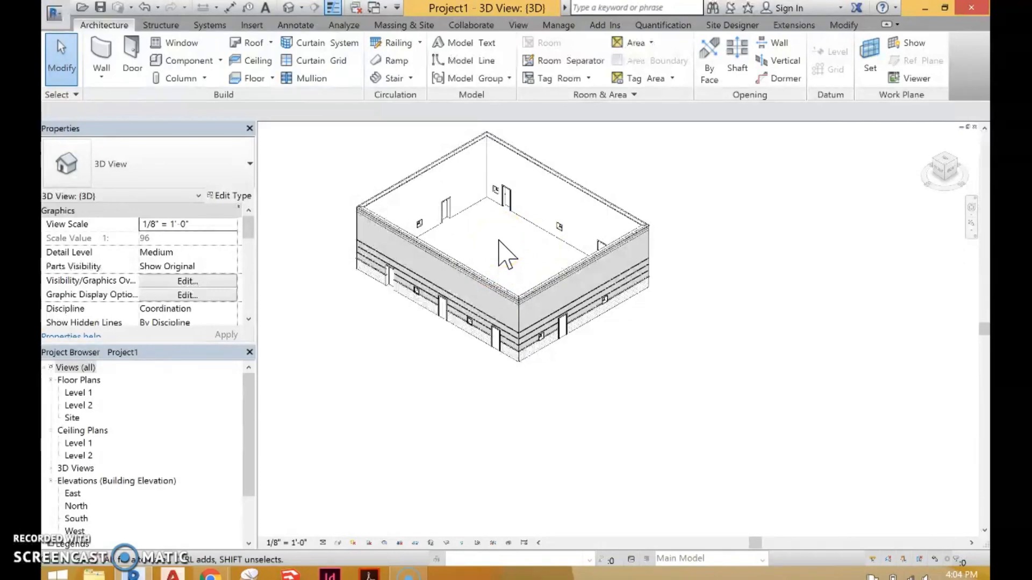
{"action": "middle_click_drag", "start_coordinate": [519, 261], "coordinate": [520, 262]}
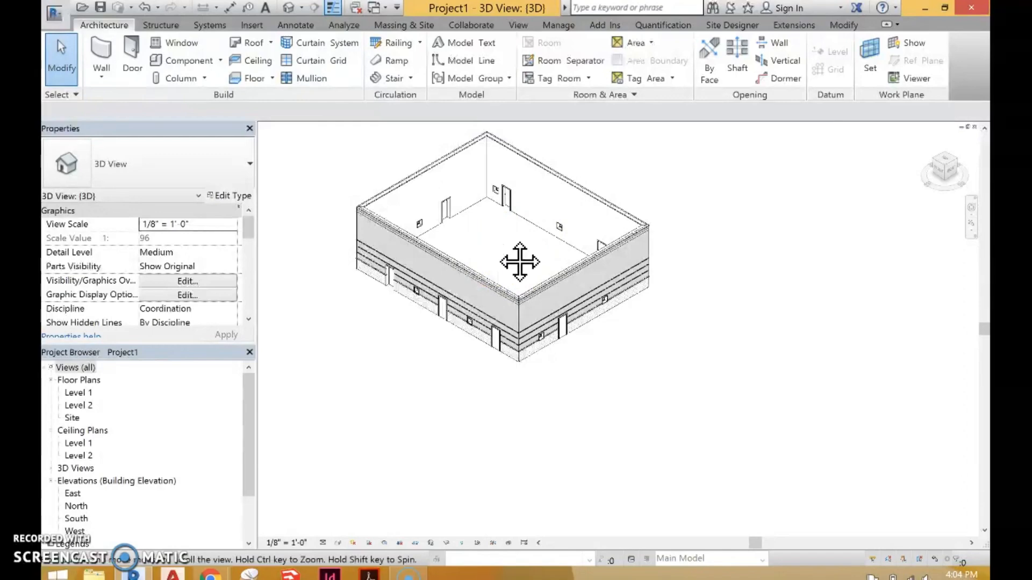
{"action": "middle_click_drag", "start_coordinate": [519, 262], "coordinate": [594, 319]}
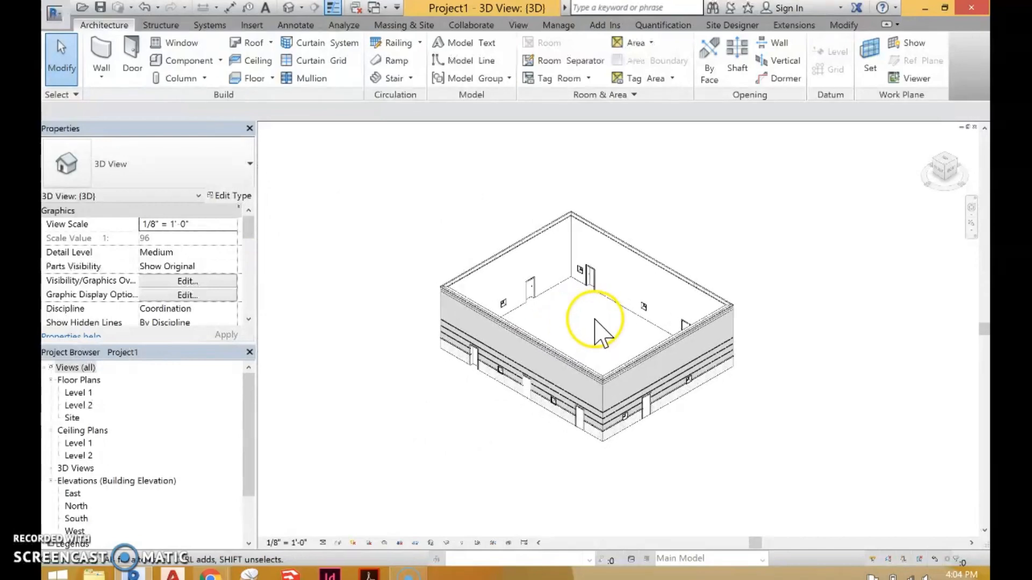
{"action": "middle_click_drag", "start_coordinate": [380, 265], "coordinate": [381, 268]}
{"action": "scroll", "coordinate": [377, 268], "scroll_direction": "down", "scroll_amount": 1}
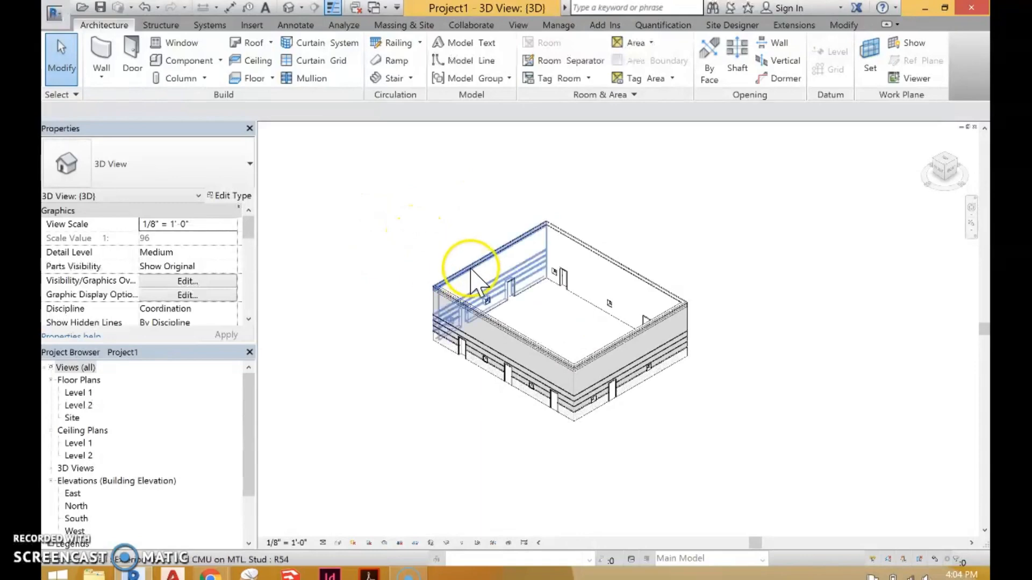
{"action": "middle_click_drag", "start_coordinate": [346, 312], "coordinate": [420, 344]}
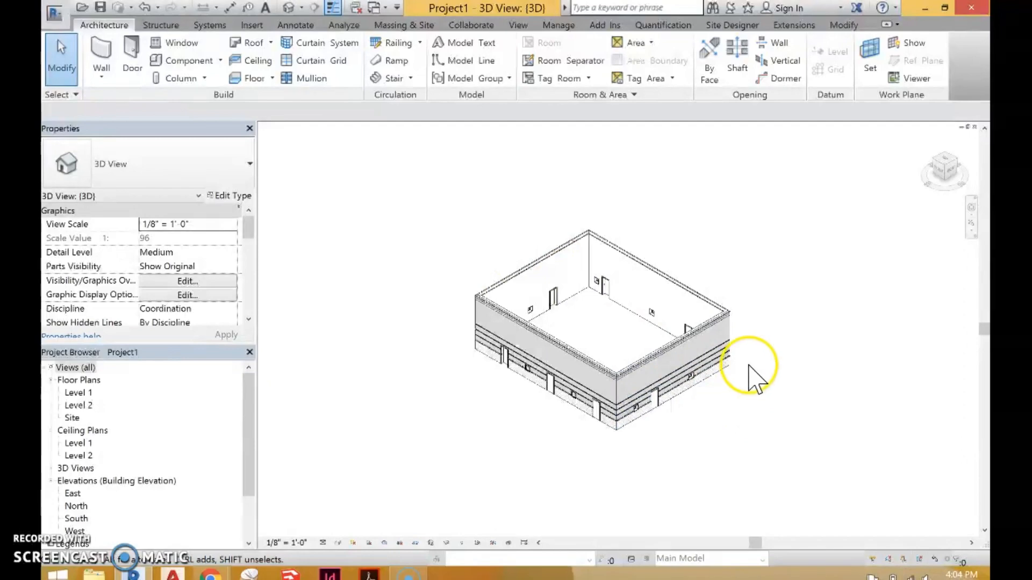
{"action": "middle_click_drag", "start_coordinate": [753, 356], "coordinate": [790, 406]}
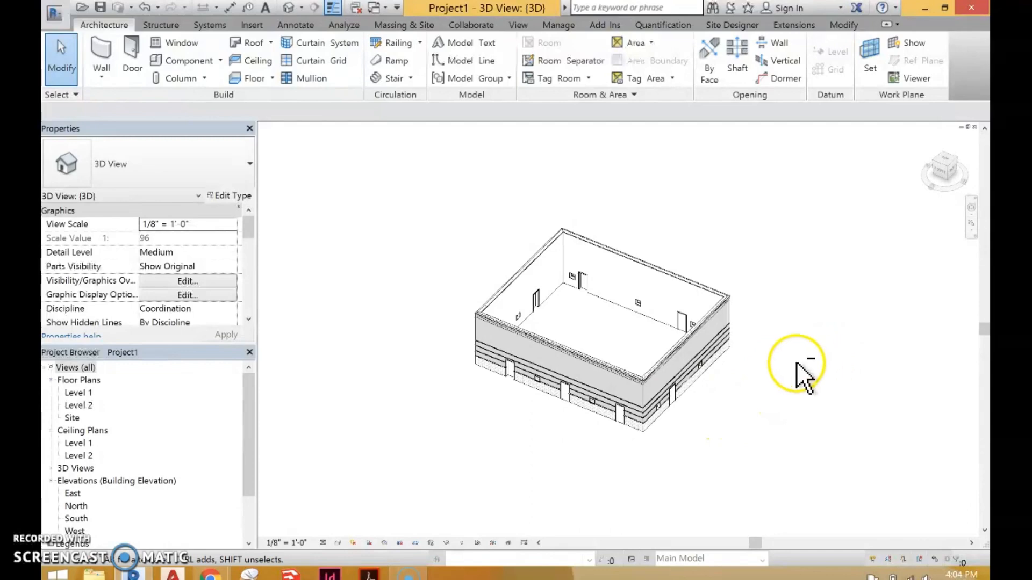
{"action": "middle_click_drag", "start_coordinate": [794, 361], "coordinate": [381, 370], "text": "shift"}
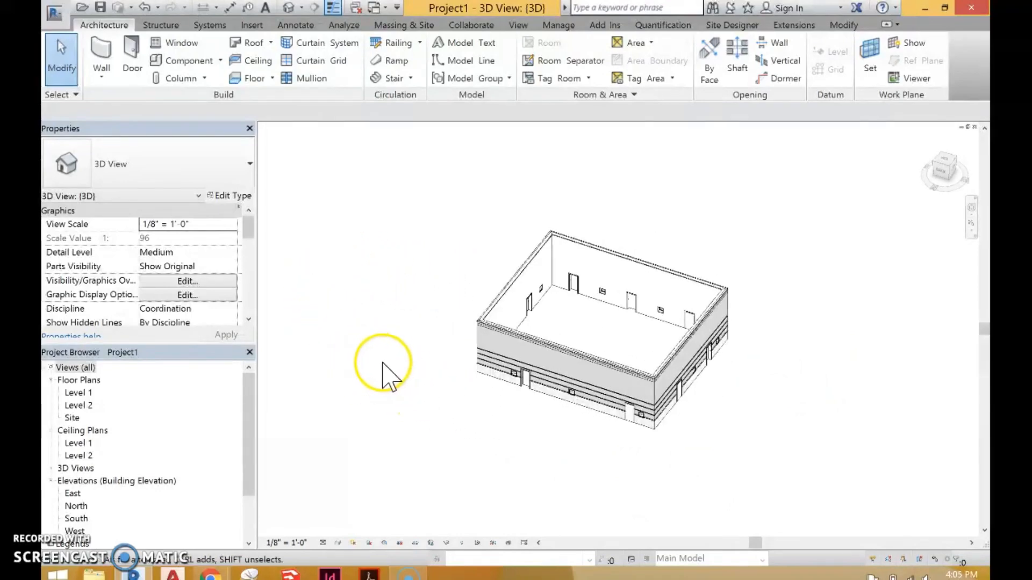
Step: View the building straight on from the back and from an adjacent side, and return to the home 3D view
{"action": "left_click", "coordinate": [939, 166]}
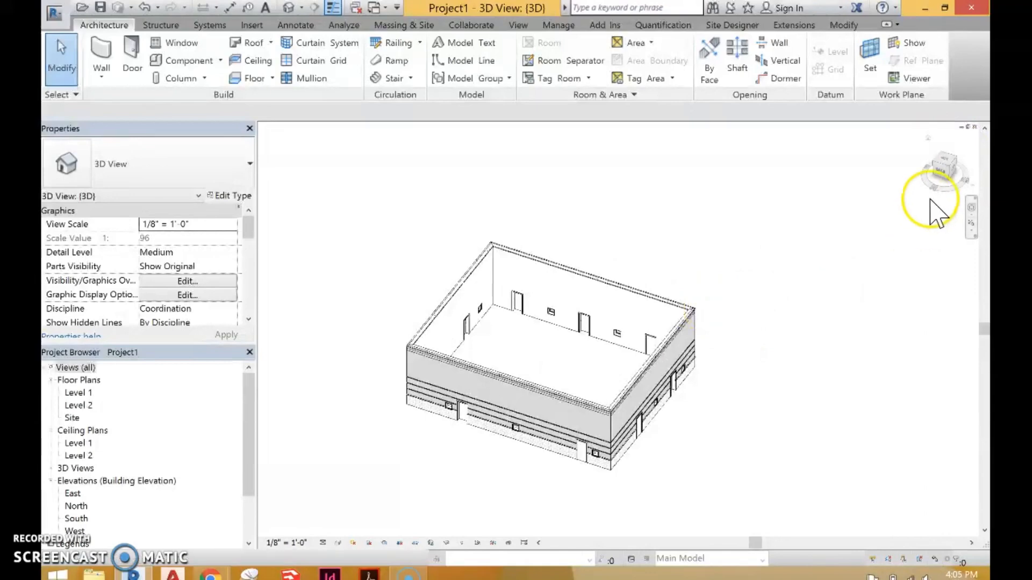
{"action": "left_click", "coordinate": [939, 170]}
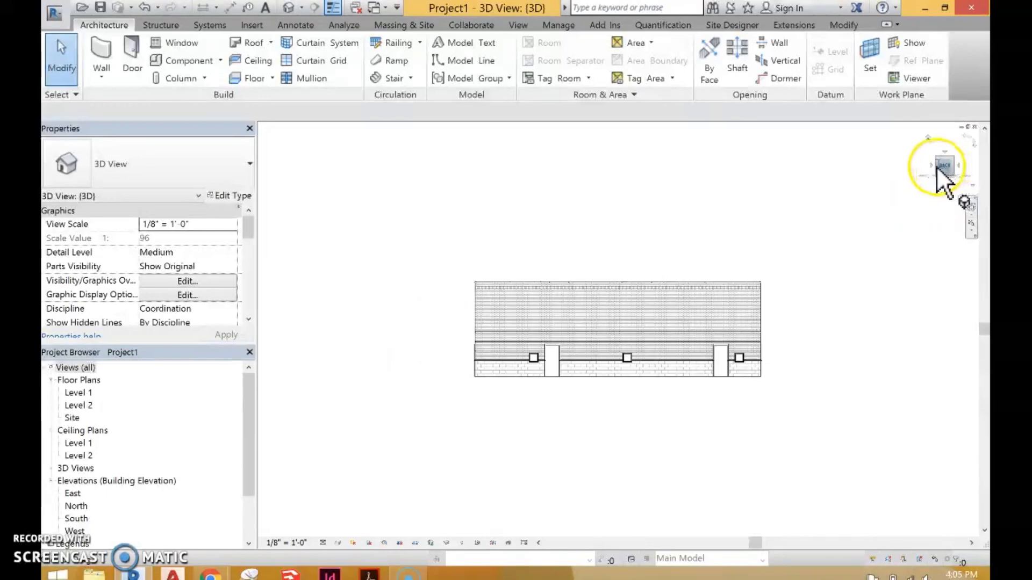
{"action": "left_click", "coordinate": [931, 166]}
{"action": "left_click", "coordinate": [930, 166]}
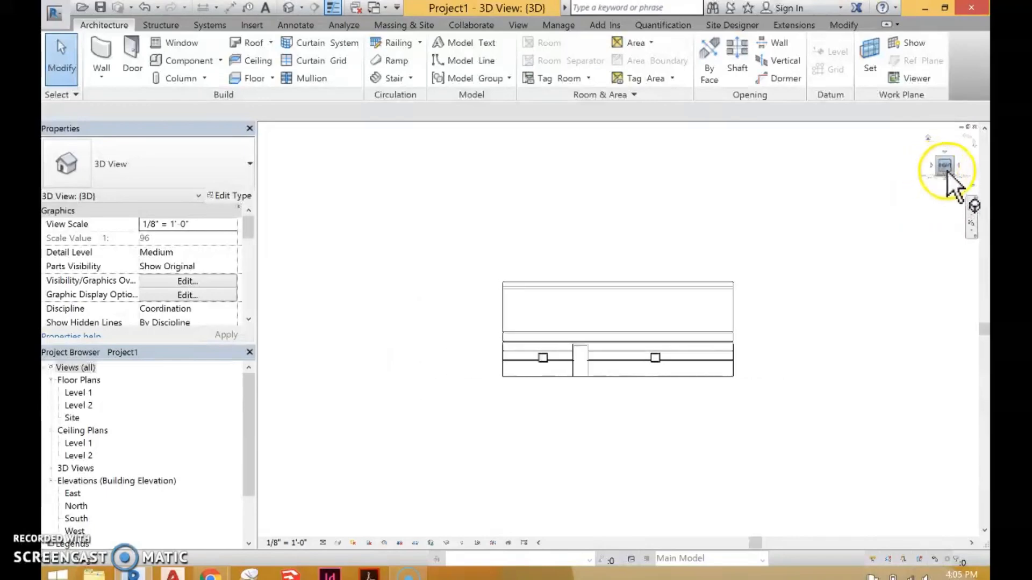
{"action": "left_click", "coordinate": [930, 143]}
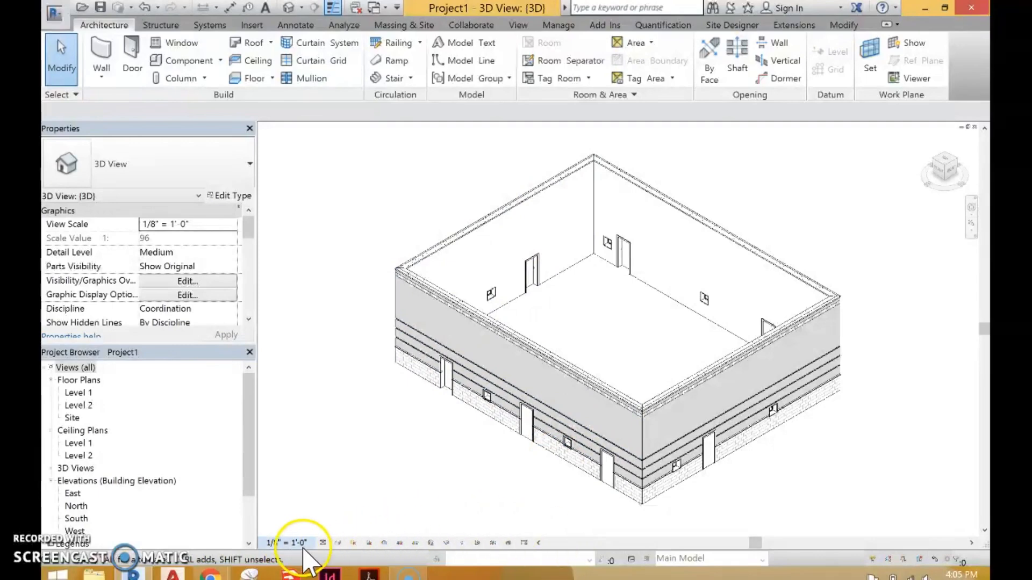
Step: Set the 3D view's visual style to Realistic and inspect the materials of the east wall, door and windows
{"action": "left_click", "coordinate": [337, 543]}
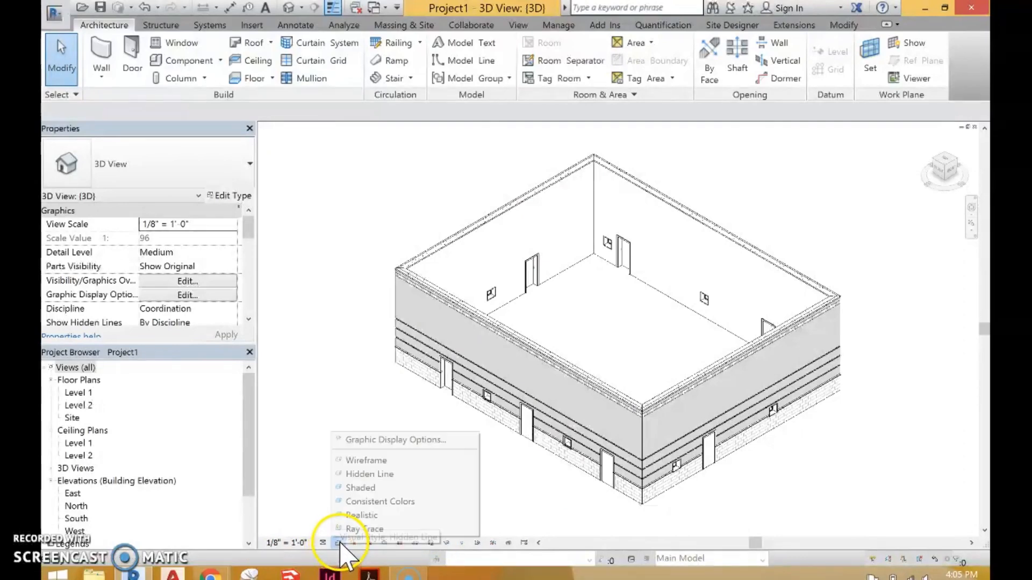
{"action": "left_click", "coordinate": [366, 515]}
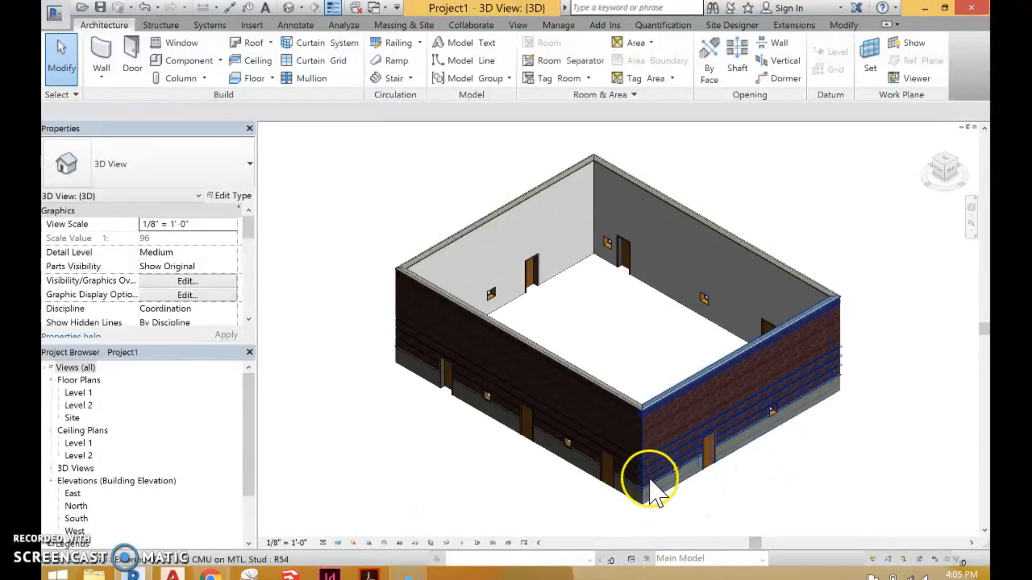
{"action": "scroll", "coordinate": [674, 508], "scroll_direction": "up", "scroll_amount": 5}
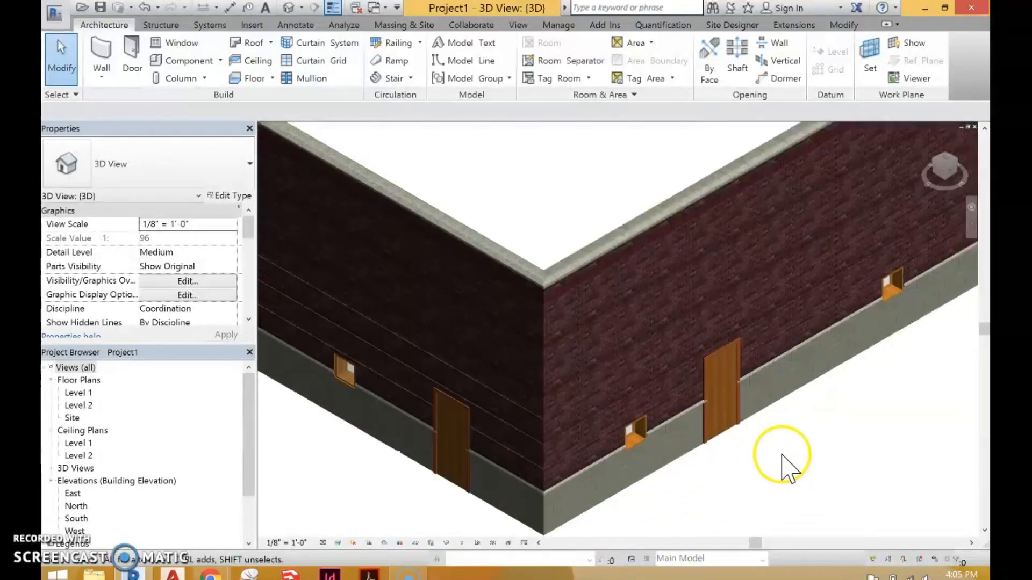
{"action": "middle_click_drag", "start_coordinate": [791, 451], "coordinate": [741, 392], "text": "shift"}
{"action": "scroll", "coordinate": [398, 321], "scroll_direction": "up", "scroll_amount": 3}
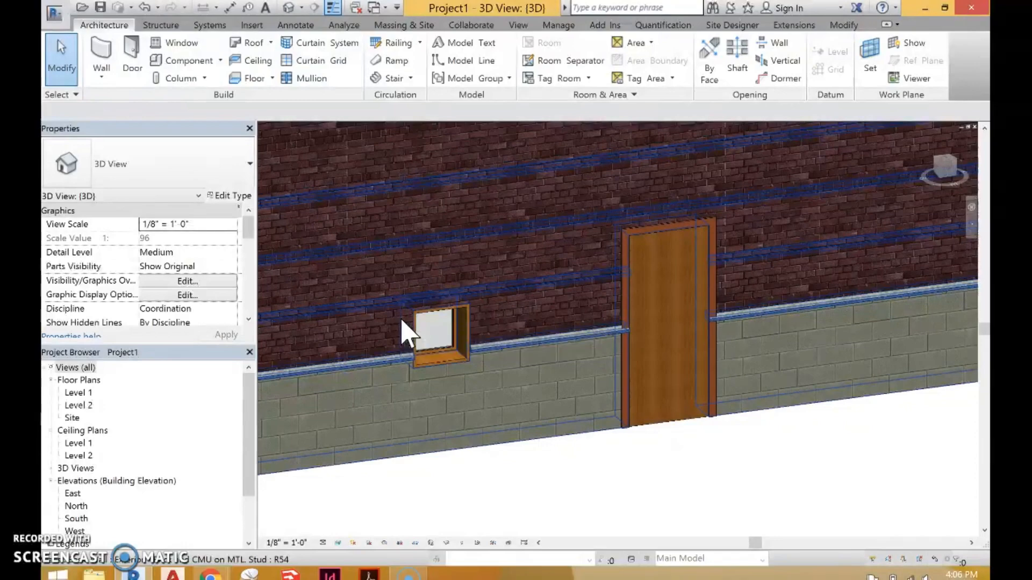
{"action": "scroll", "coordinate": [586, 286], "scroll_direction": "down", "scroll_amount": 3}
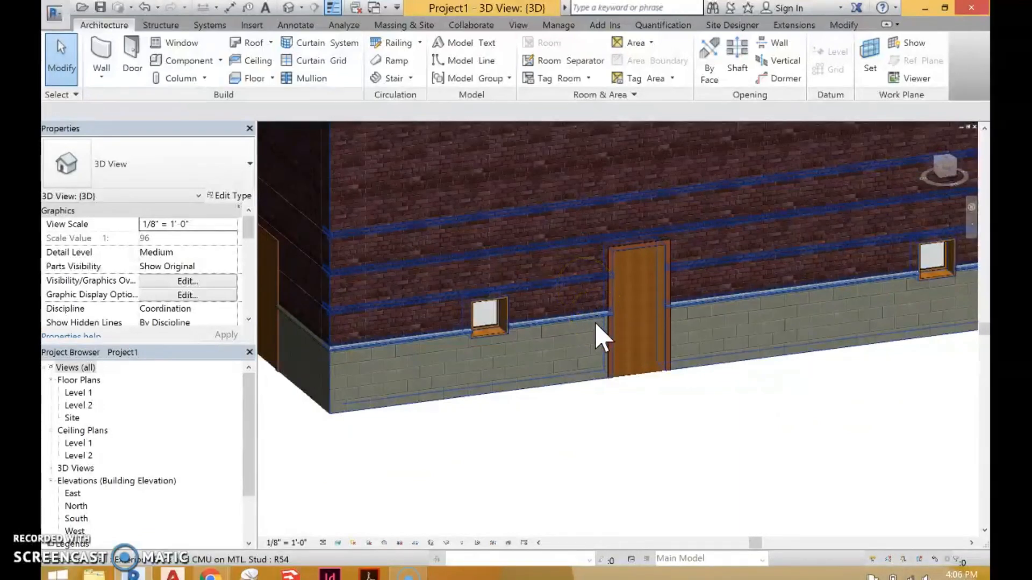
Step: Set the sill height of the east wall's window nearest the south corner to 5' 0"
{"action": "left_click", "coordinate": [566, 321]}
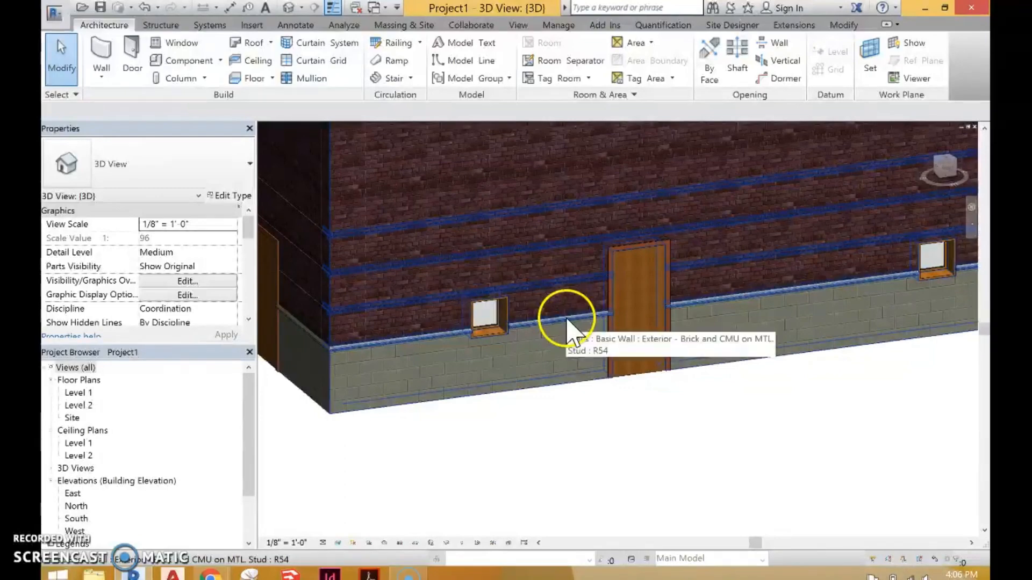
{"action": "left_click", "coordinate": [629, 340]}
{"action": "middle_click_drag", "start_coordinate": [484, 391], "coordinate": [634, 434]}
{"action": "left_click", "coordinate": [636, 388]}
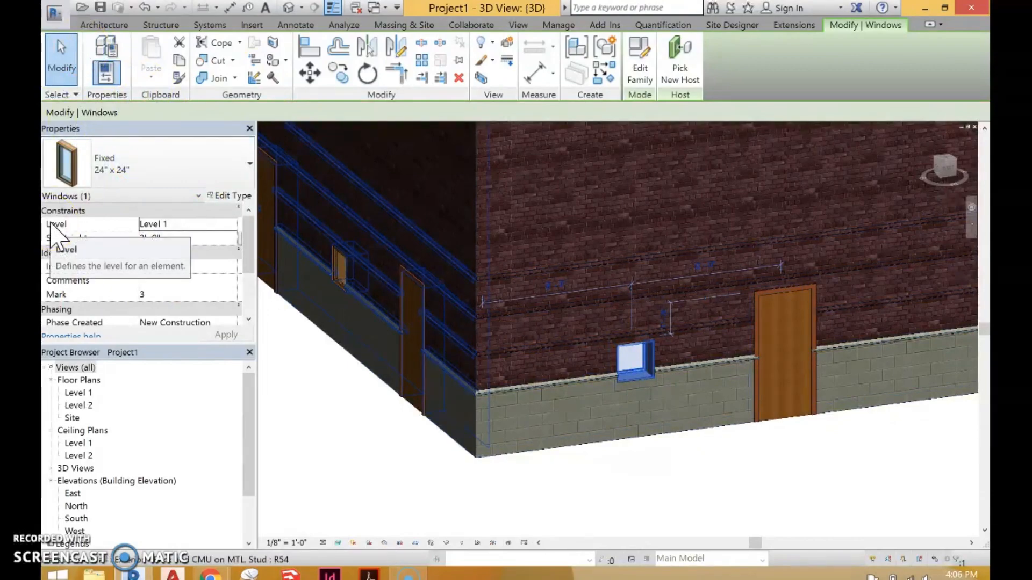
{"action": "left_click", "coordinate": [192, 224]}
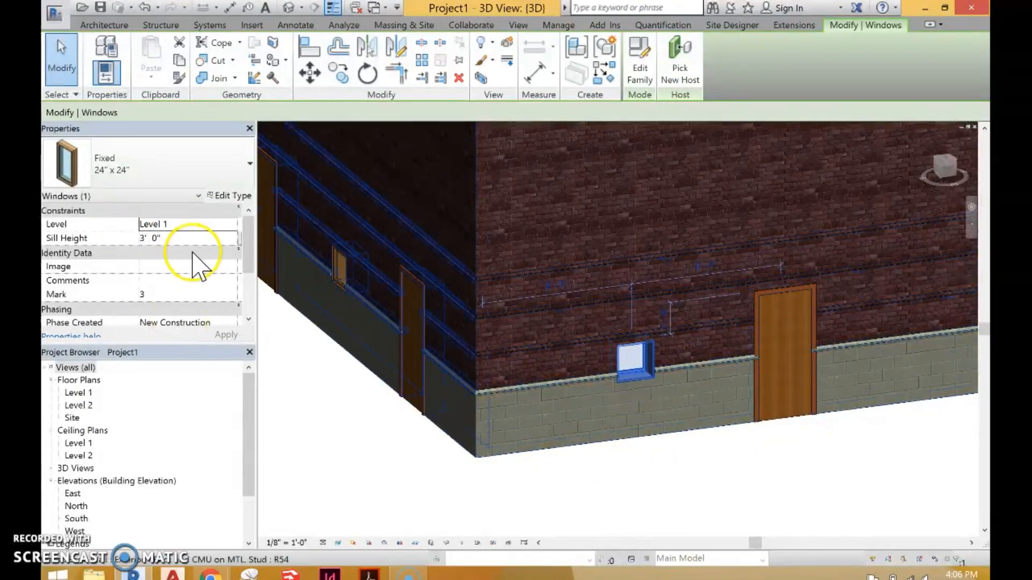
{"action": "left_click", "coordinate": [145, 240]}
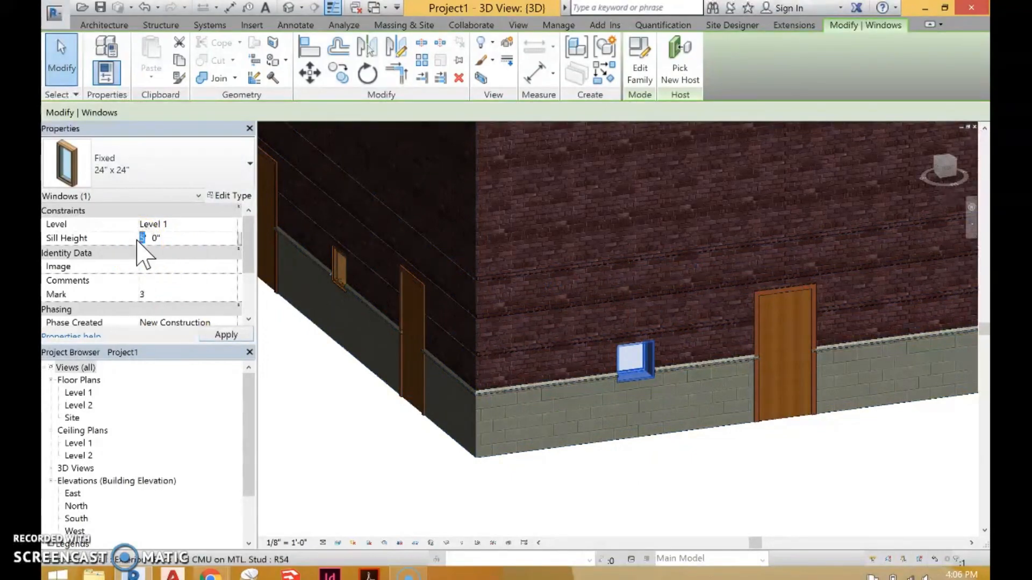
{"action": "left_click", "coordinate": [225, 335]}
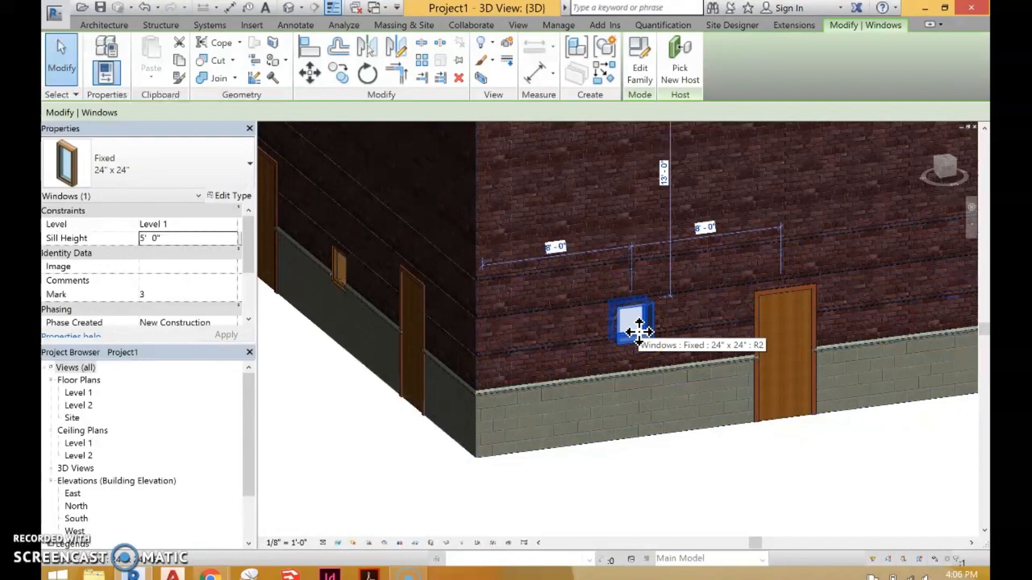
Step: Review the height and width parameters in the selected window's type properties, and clear the selection
{"action": "left_click", "coordinate": [226, 200]}
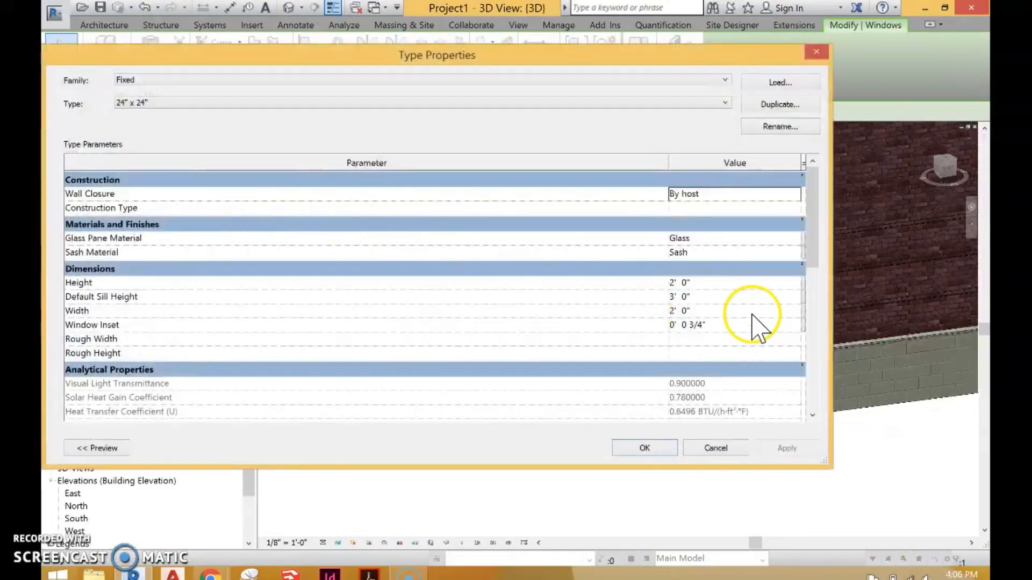
{"action": "left_click", "coordinate": [699, 284]}
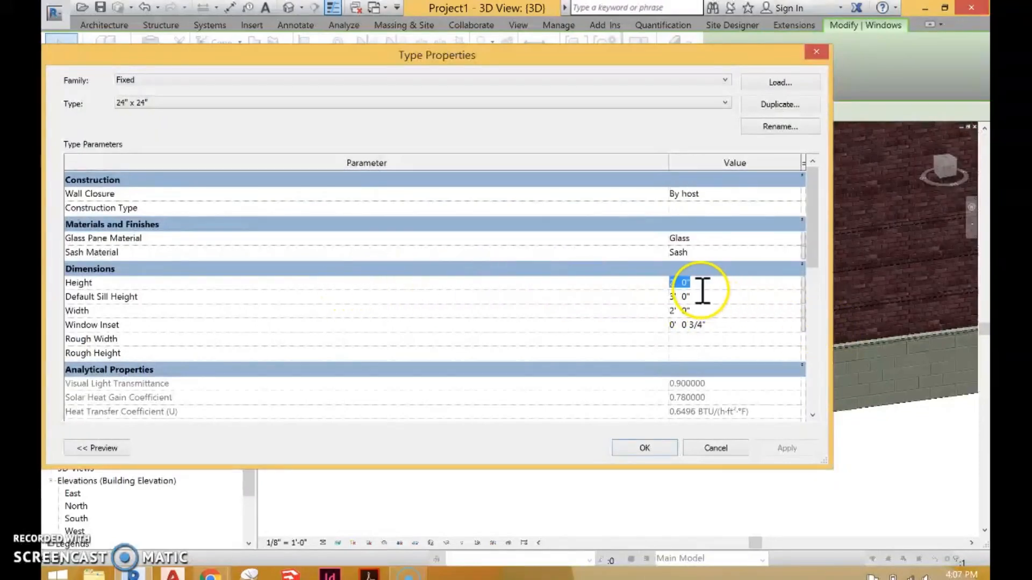
{"action": "left_click", "coordinate": [710, 313]}
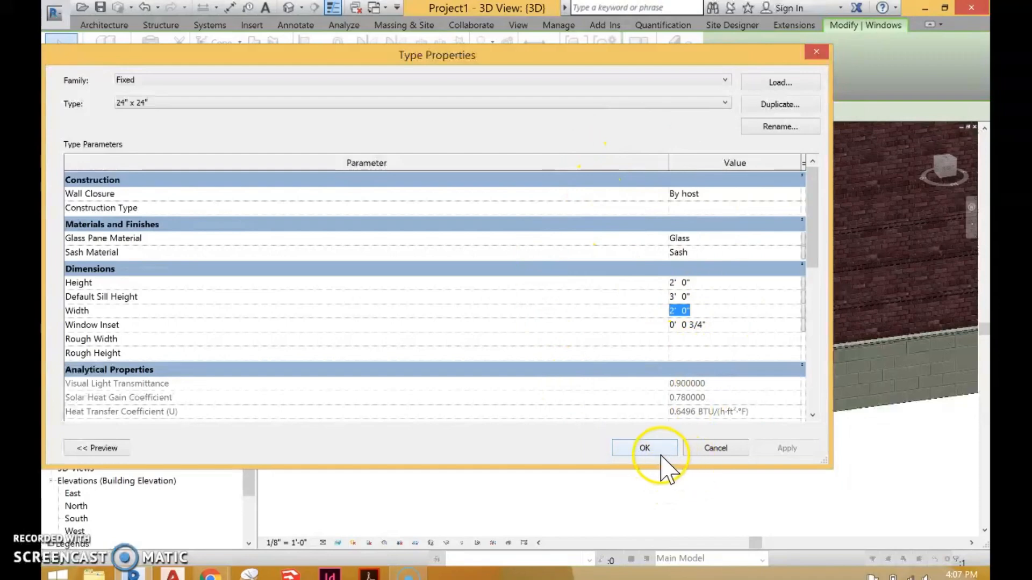
{"action": "left_click", "coordinate": [645, 448]}
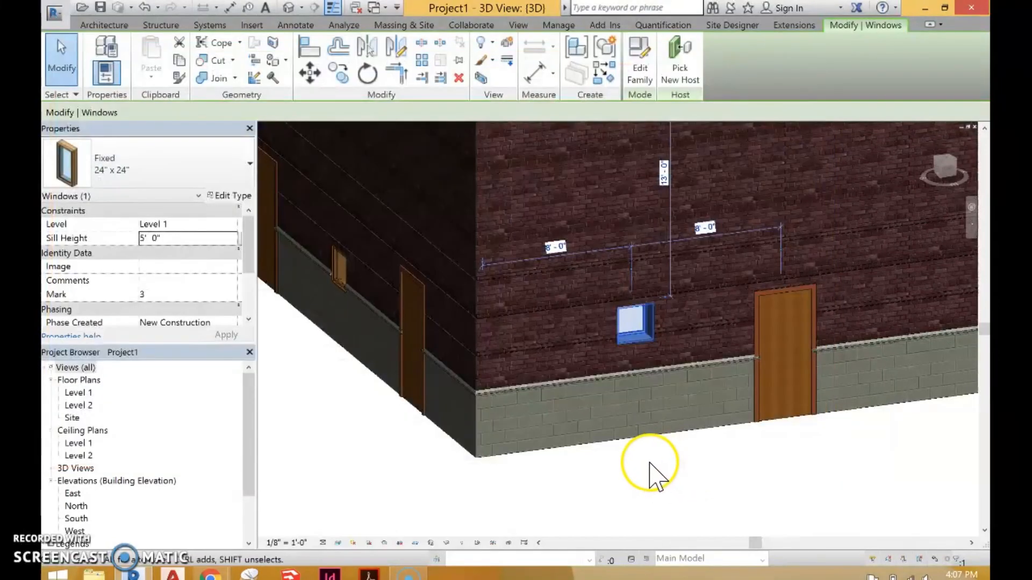
{"action": "left_click", "coordinate": [694, 467]}
Step: Change the east wall's type to Generic - 8" Masonry
{"action": "middle_click_drag", "start_coordinate": [670, 341], "coordinate": [653, 414], "text": "shift"}
{"action": "middle_click_drag", "start_coordinate": [671, 458], "coordinate": [644, 537]}
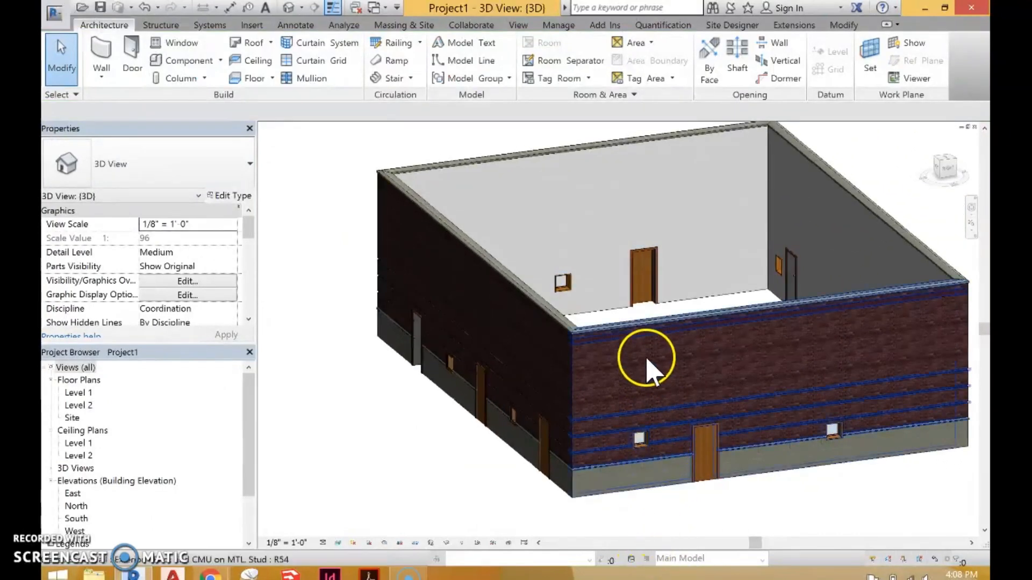
{"action": "left_click", "coordinate": [644, 340]}
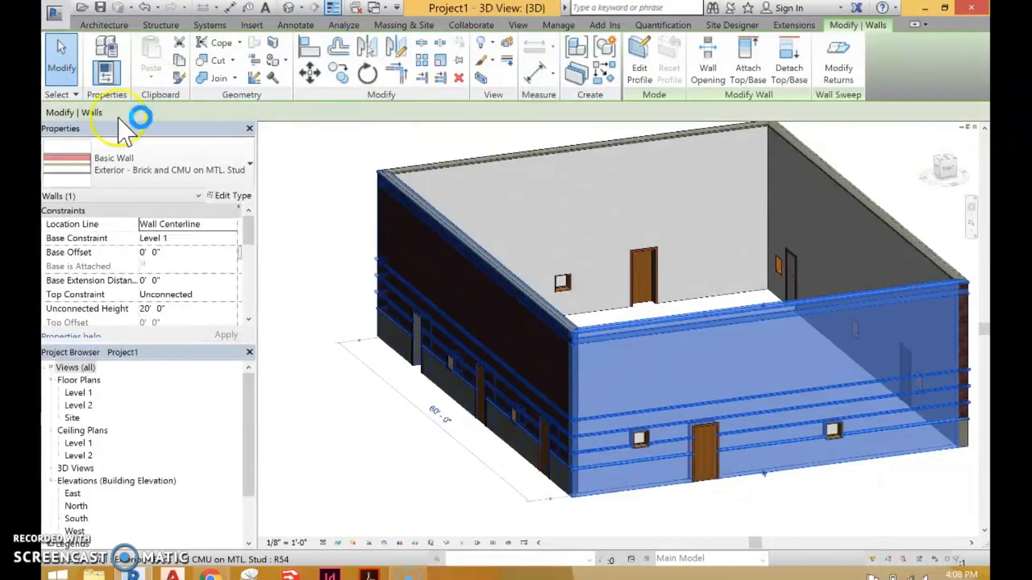
{"action": "left_click", "coordinate": [153, 184]}
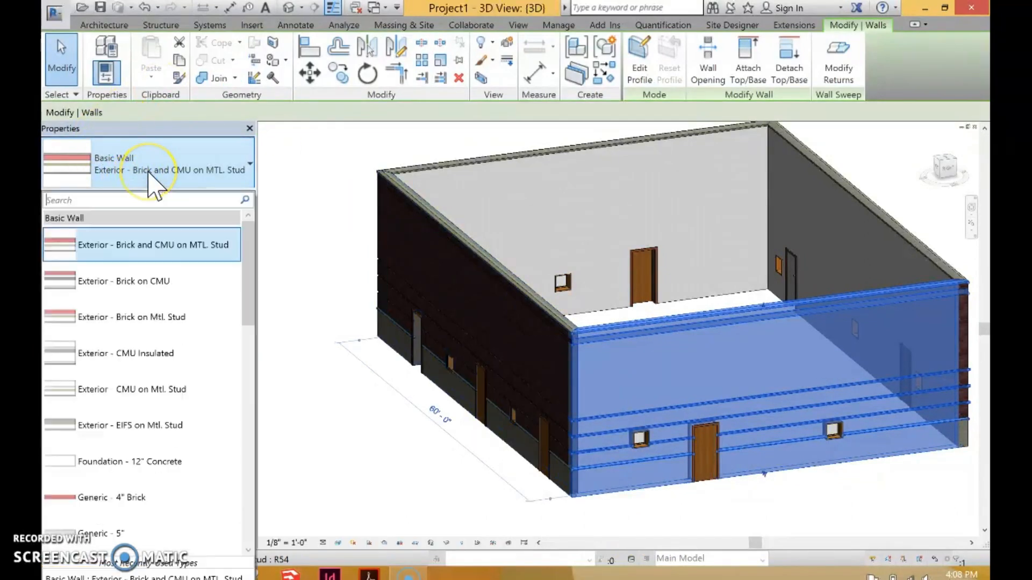
{"action": "left_click_drag", "start_coordinate": [249, 272], "coordinate": [263, 365]}
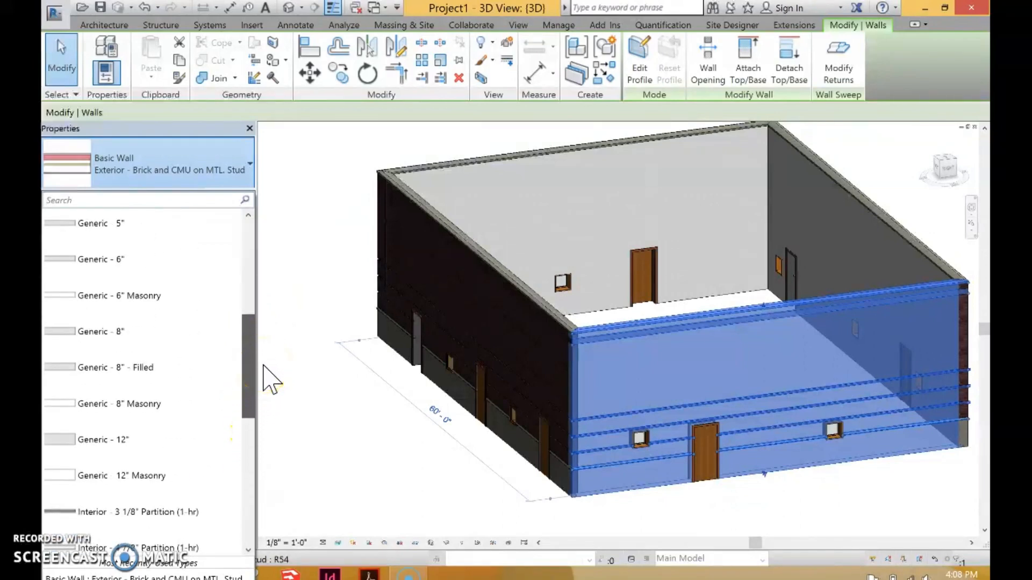
{"action": "left_click", "coordinate": [166, 393]}
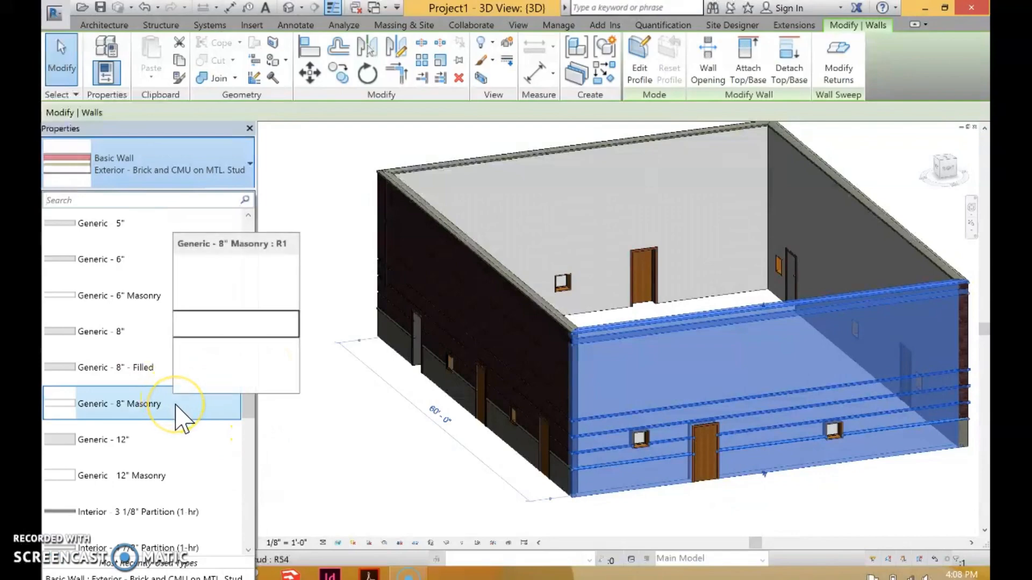
{"action": "left_click", "coordinate": [175, 405]}
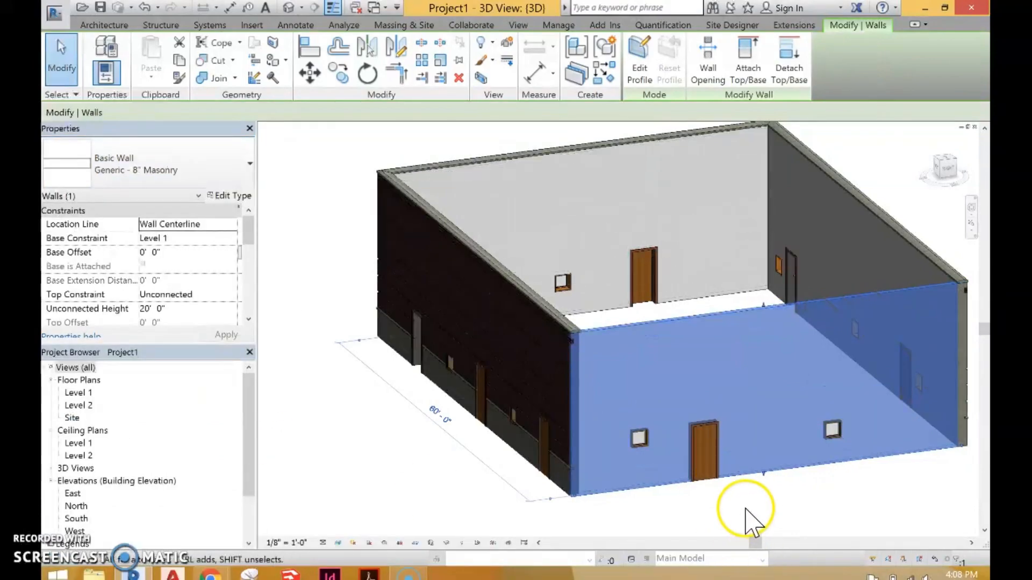
{"action": "left_click", "coordinate": [747, 517]}
Step: Compare the wall types of the east and south walls and look through the types available for the south wall
{"action": "left_click", "coordinate": [660, 338]}
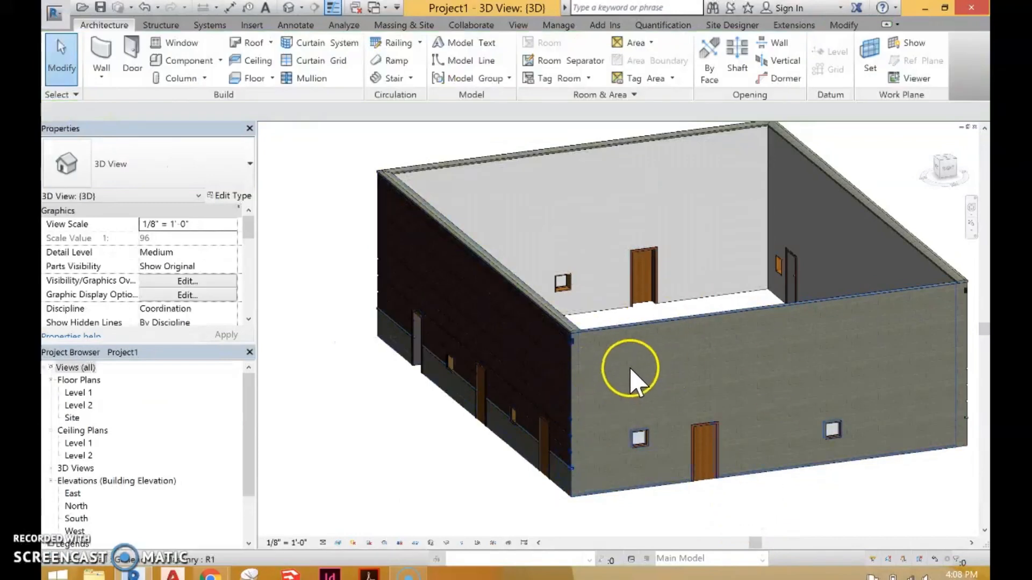
{"action": "left_click", "coordinate": [525, 317]}
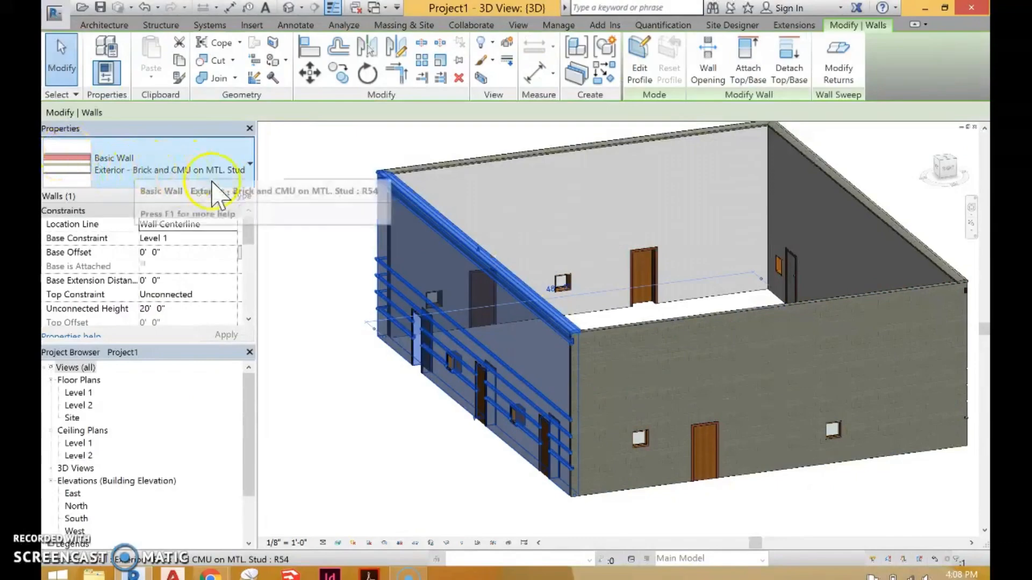
{"action": "left_click", "coordinate": [666, 339]}
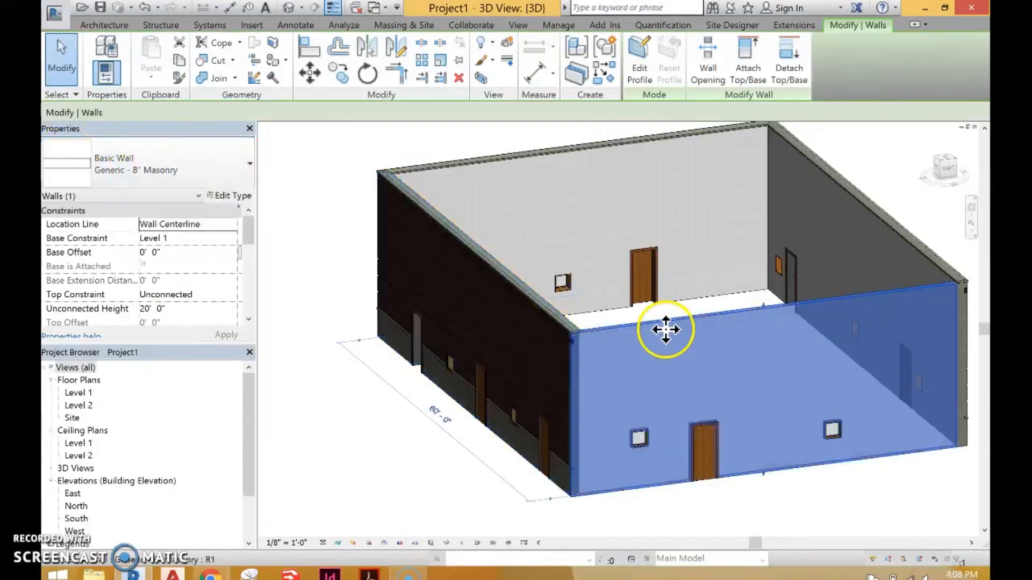
{"action": "left_click", "coordinate": [722, 529]}
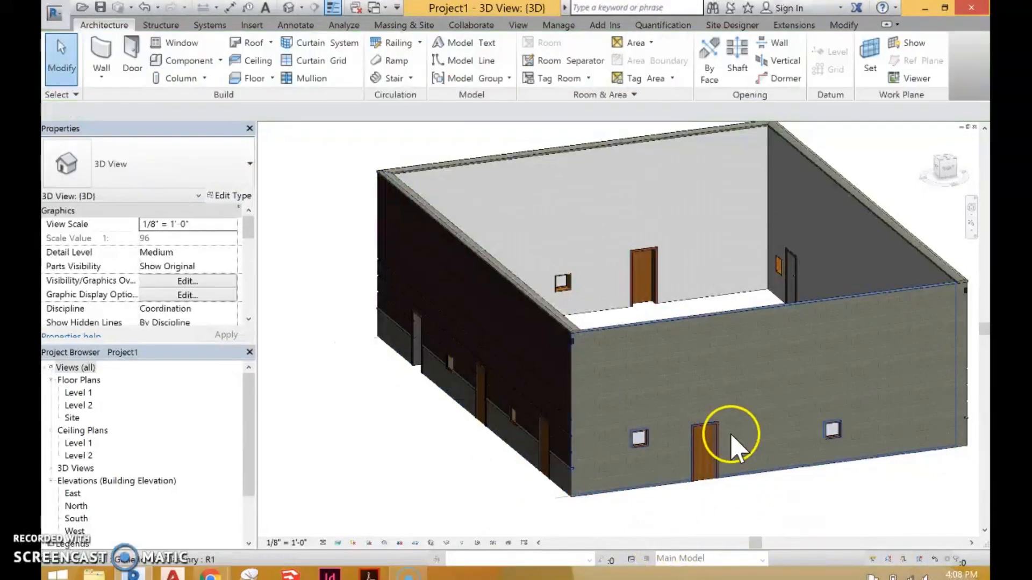
{"action": "left_click", "coordinate": [560, 326]}
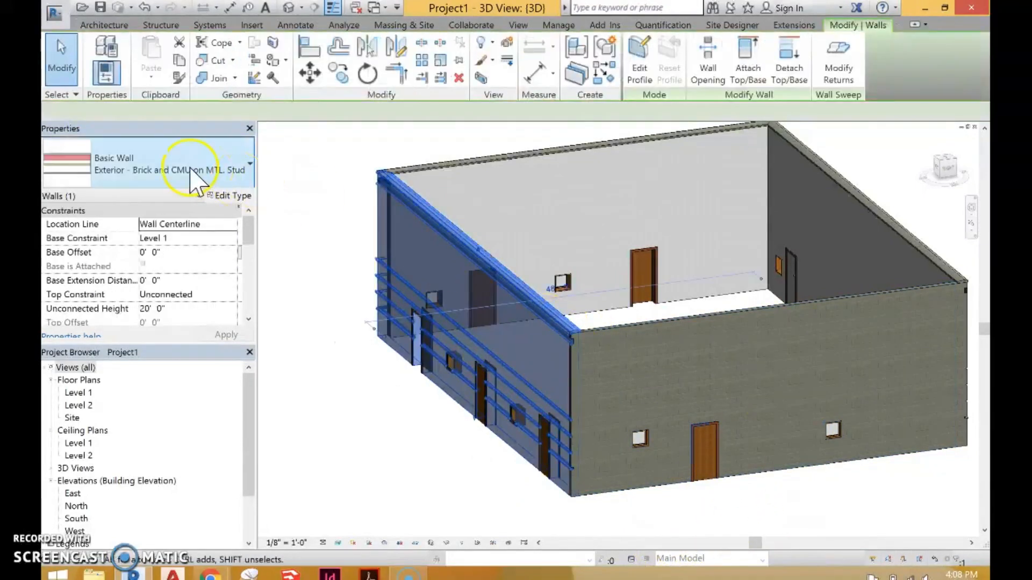
{"action": "left_click", "coordinate": [150, 168]}
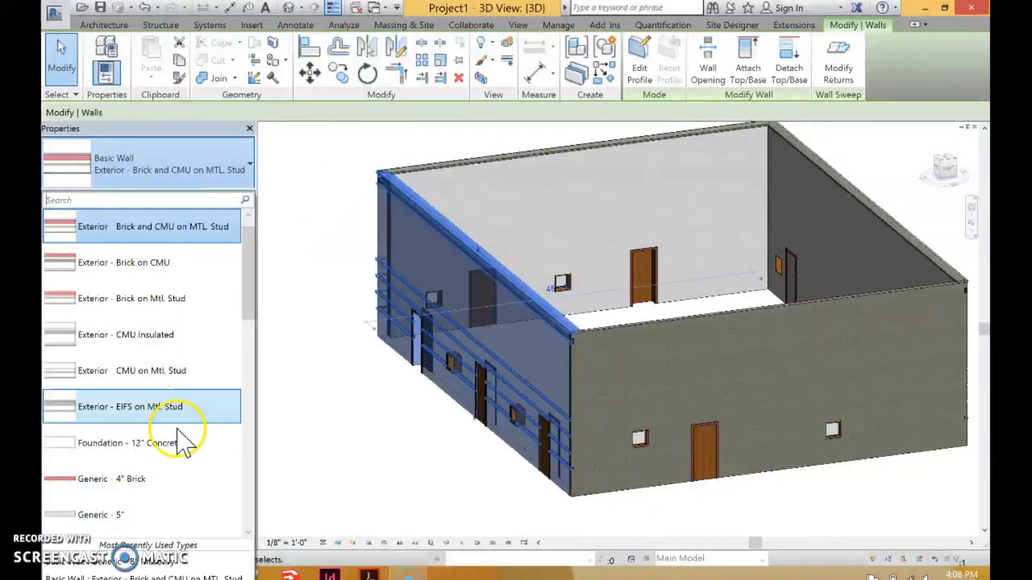
{"action": "left_click", "coordinate": [309, 431]}
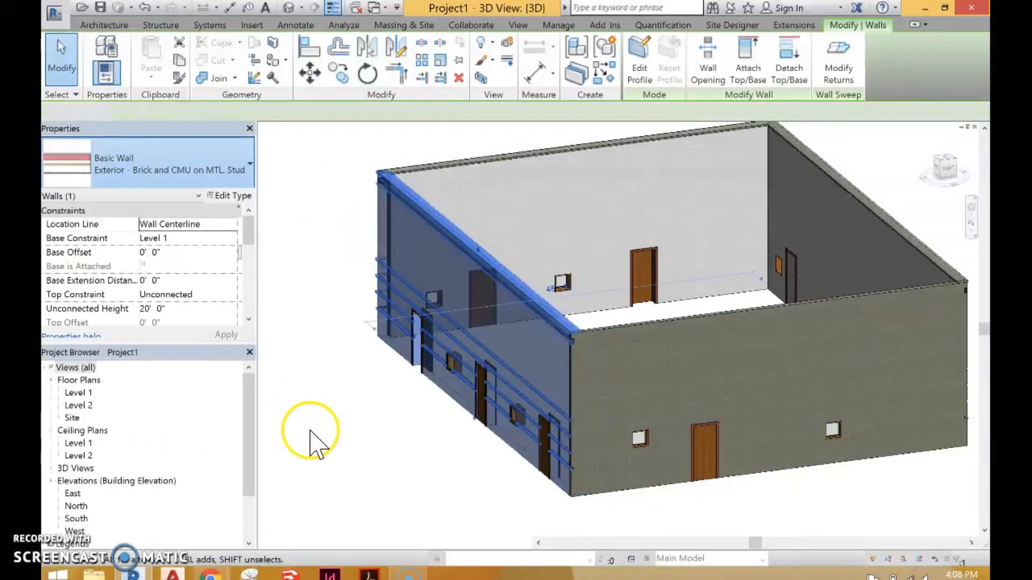
{"action": "left_click", "coordinate": [310, 430]}
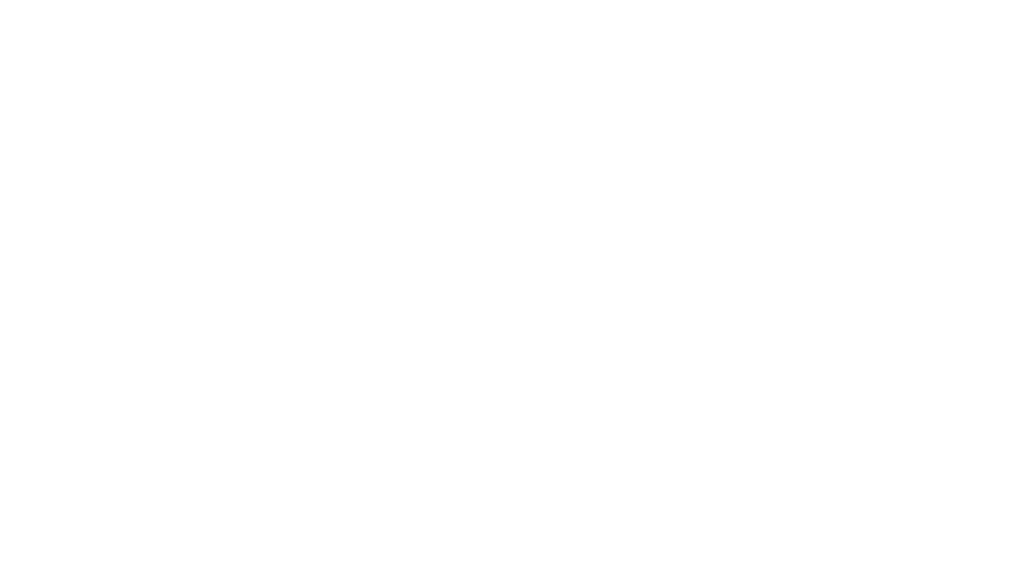